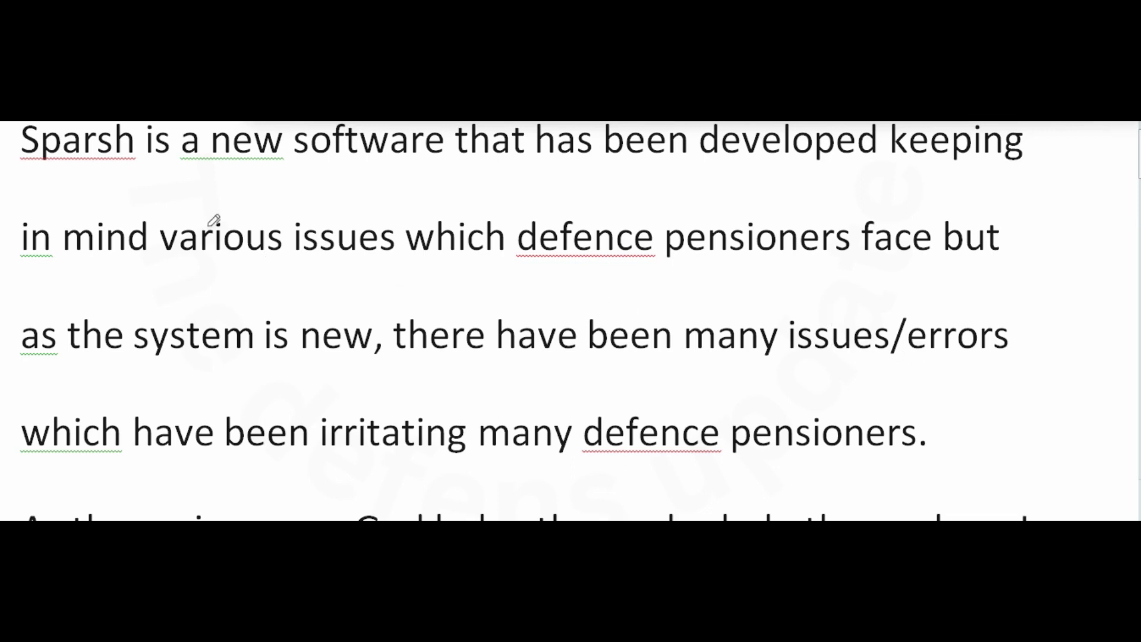
# Underline 'Sparsh is a new', 'pensioners', 'the system is new', 'issues/errors' and similar phrases in red
pyautogui.moveTo(110, 178); pyautogui.dragTo(318, 164)
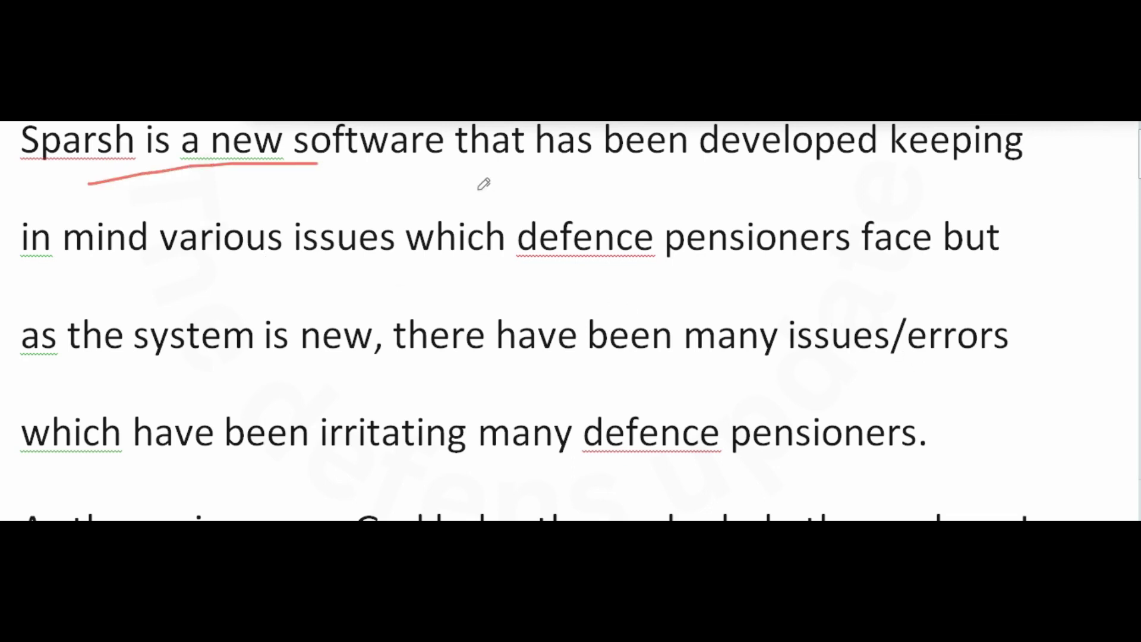
pyautogui.moveTo(462, 189); pyautogui.dragTo(679, 172)
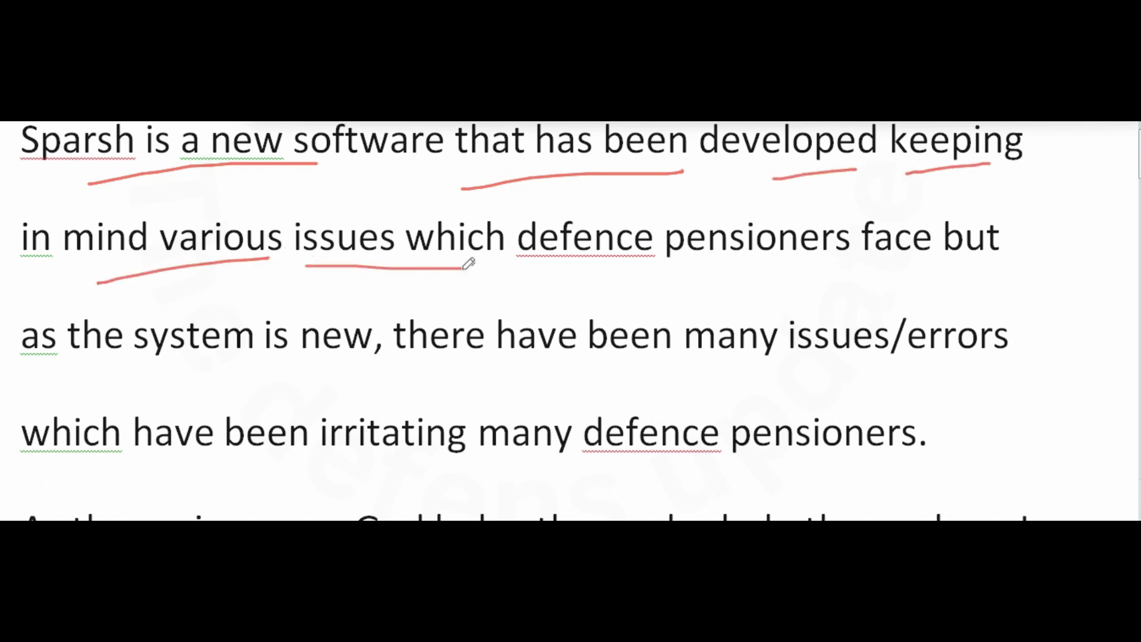
pyautogui.moveTo(587, 275); pyautogui.dragTo(839, 277)
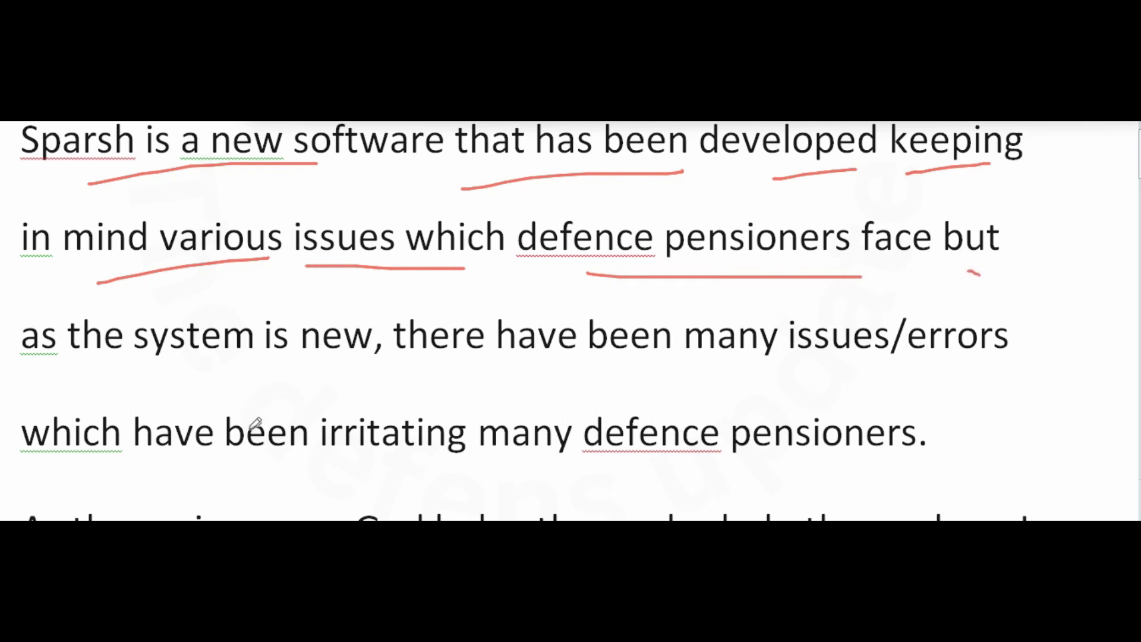
pyautogui.moveTo(474, 368); pyautogui.dragTo(724, 360)
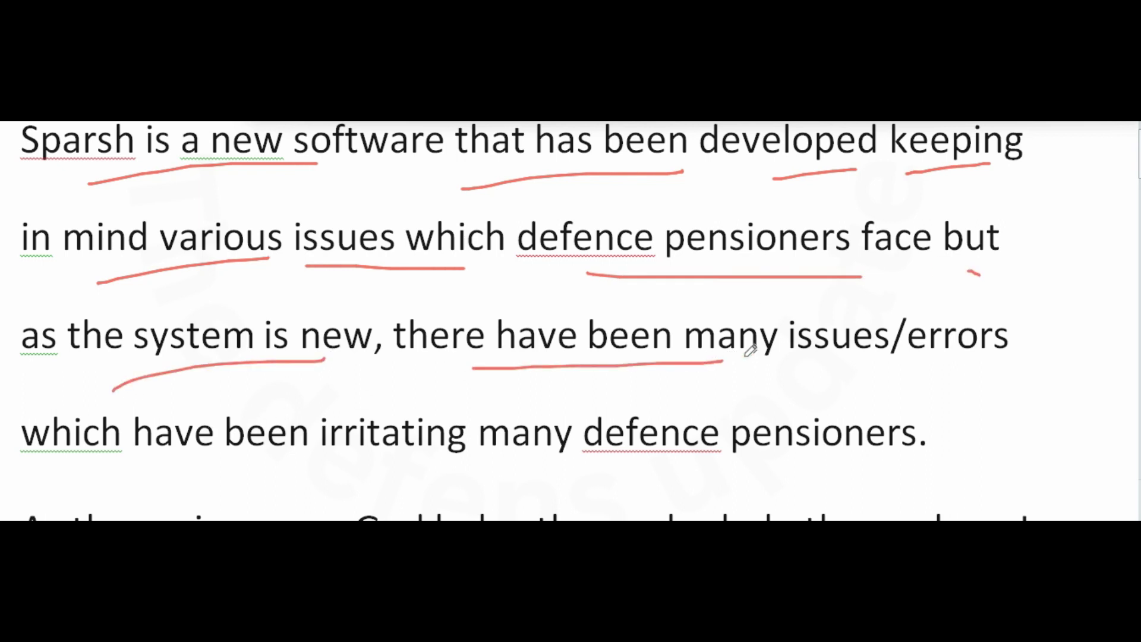
pyautogui.moveTo(802, 356); pyautogui.dragTo(1046, 353)
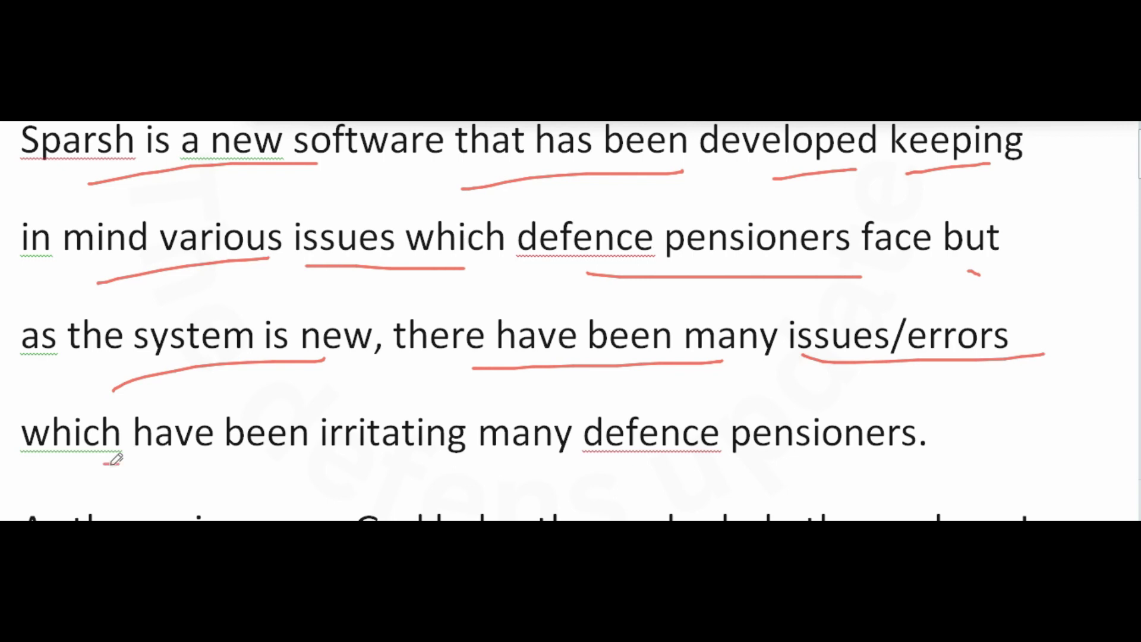
pyautogui.moveTo(111, 463); pyautogui.dragTo(297, 456)
pyautogui.moveTo(481, 463); pyautogui.dragTo(740, 436)
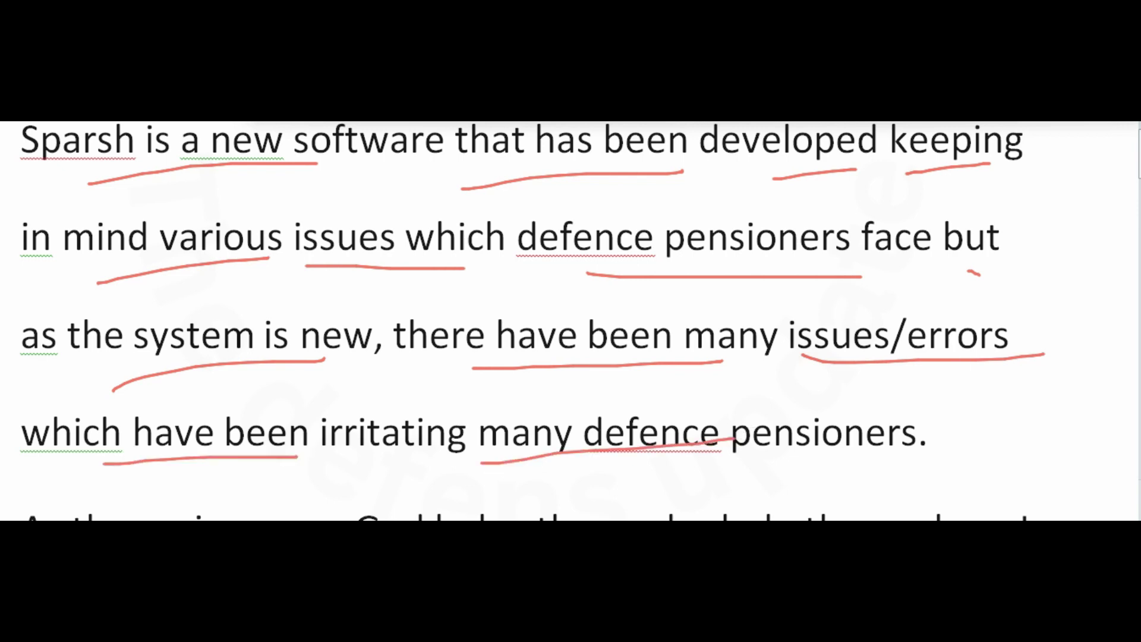
pyautogui.scroll(-5, 486, 212)
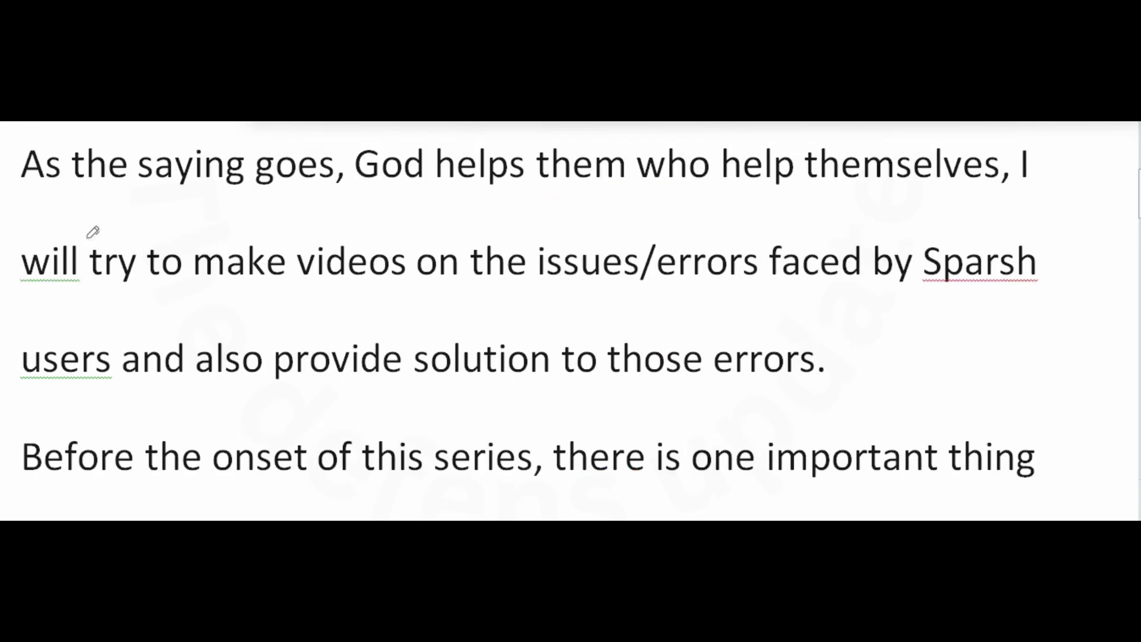
# Underline 'the saying goes', 'try to make', 'by Sparsh' and 'provide solution' in red
pyautogui.moveTo(77, 217); pyautogui.dragTo(268, 193)
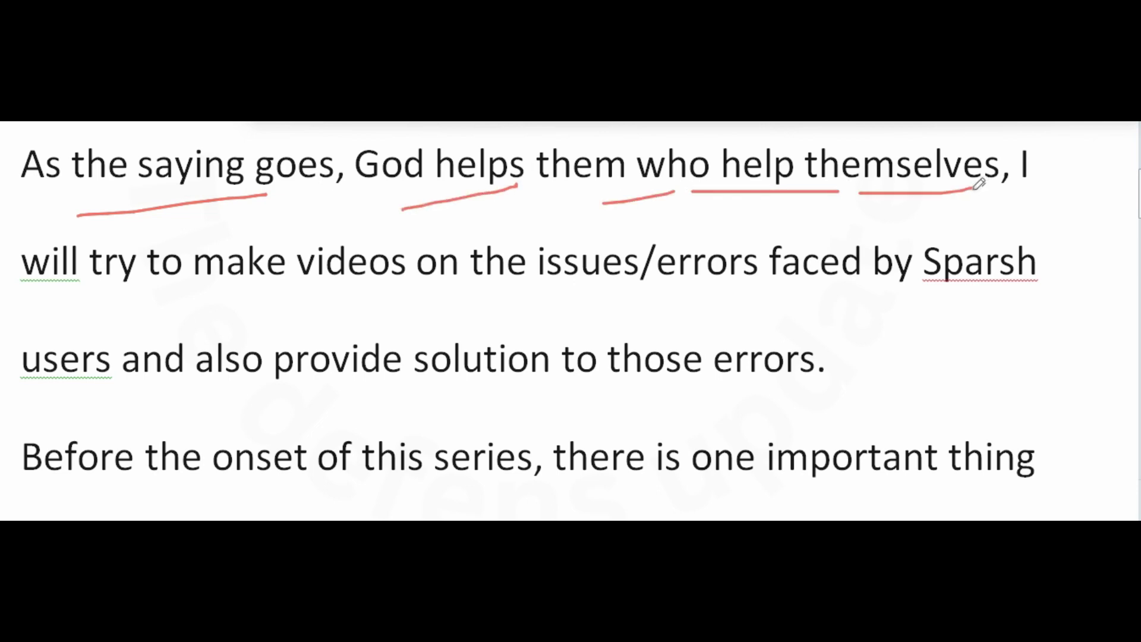
pyautogui.moveTo(86, 293); pyautogui.dragTo(299, 292)
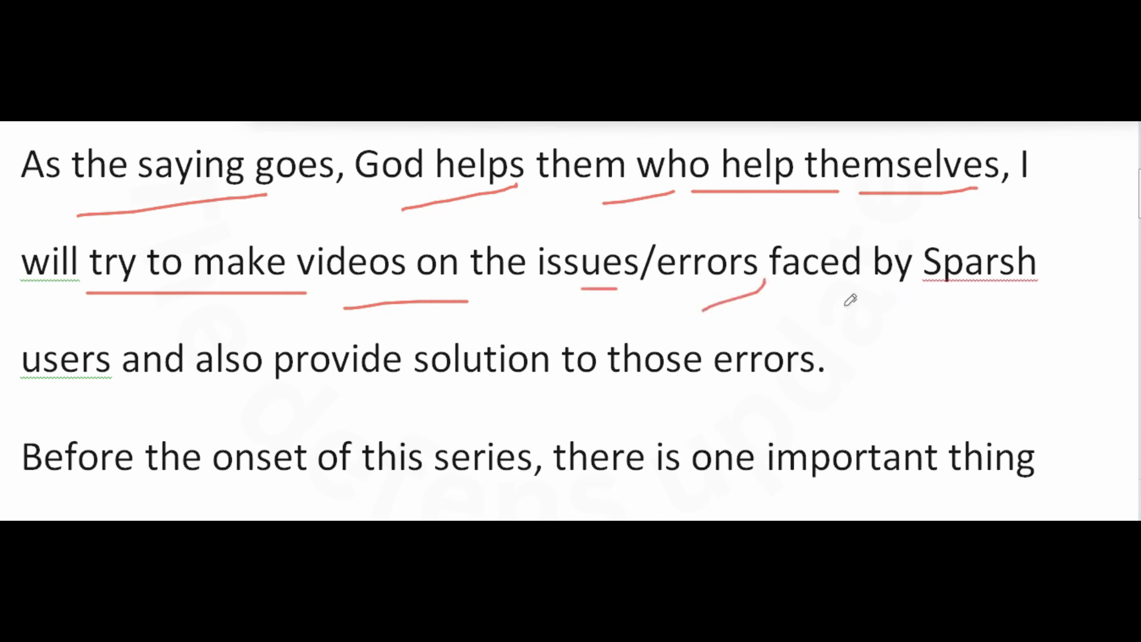
pyautogui.moveTo(837, 306); pyautogui.dragTo(1066, 279)
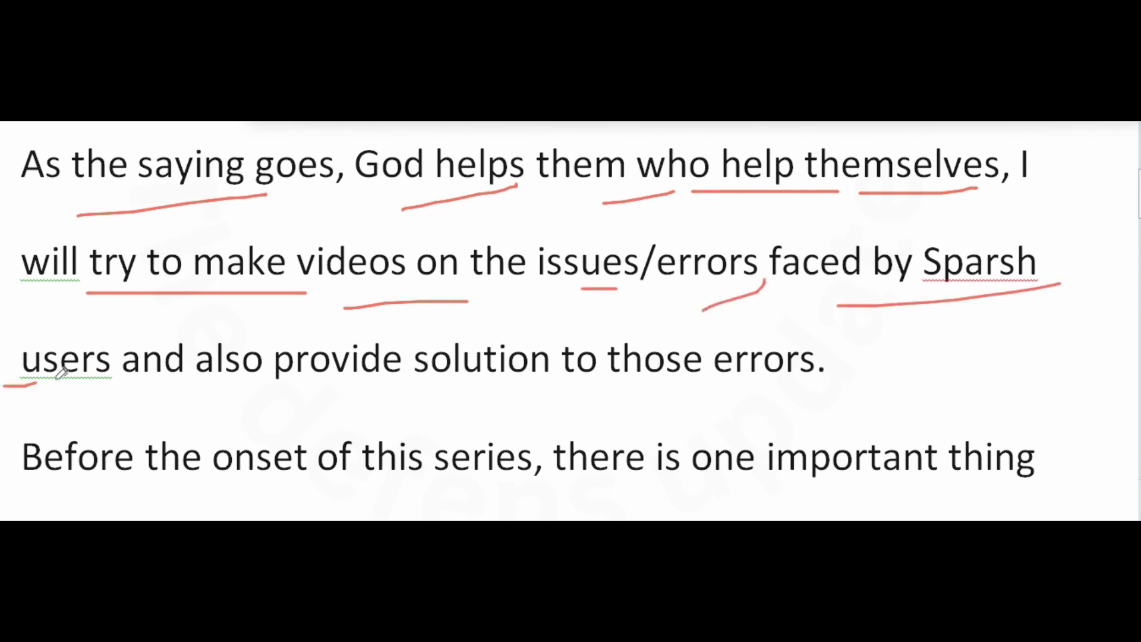
pyautogui.moveTo(208, 395); pyautogui.dragTo(442, 367)
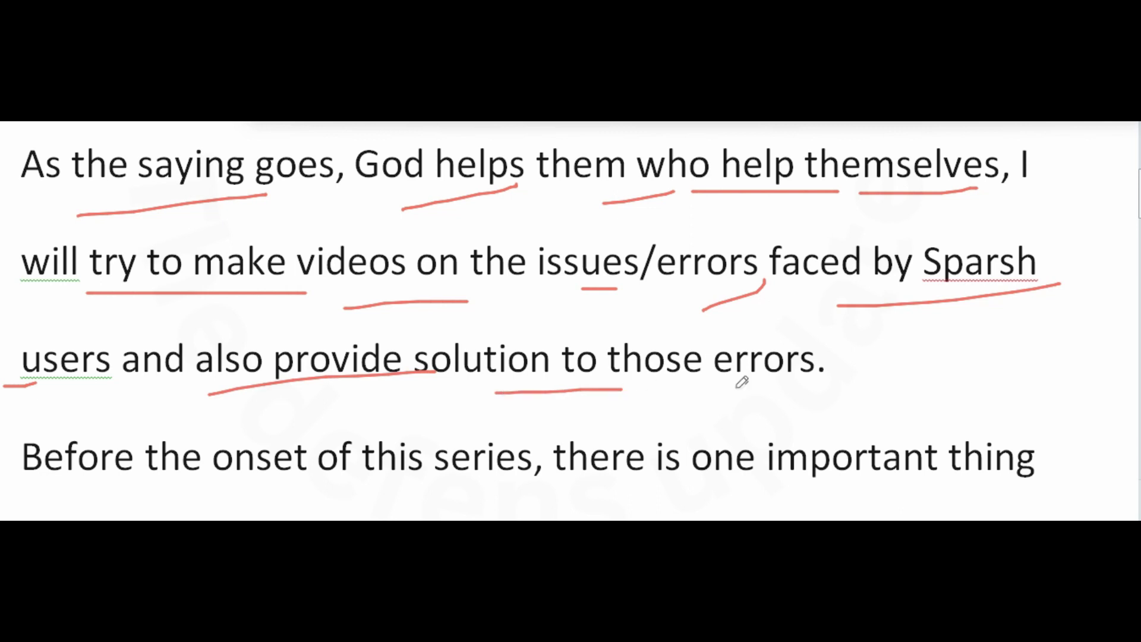
# In the next paragraph, underline 'there is one important', 'Mobile number', 'can be updated' and 'whether you' in red
pyautogui.press('Right')
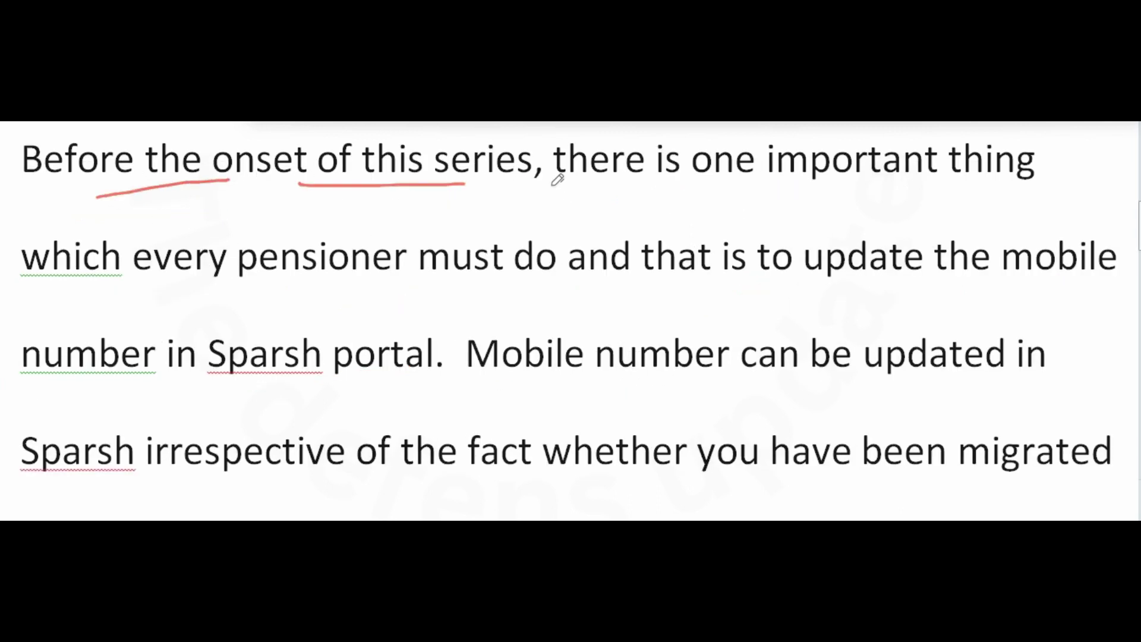
pyautogui.moveTo(558, 181); pyautogui.dragTo(925, 183)
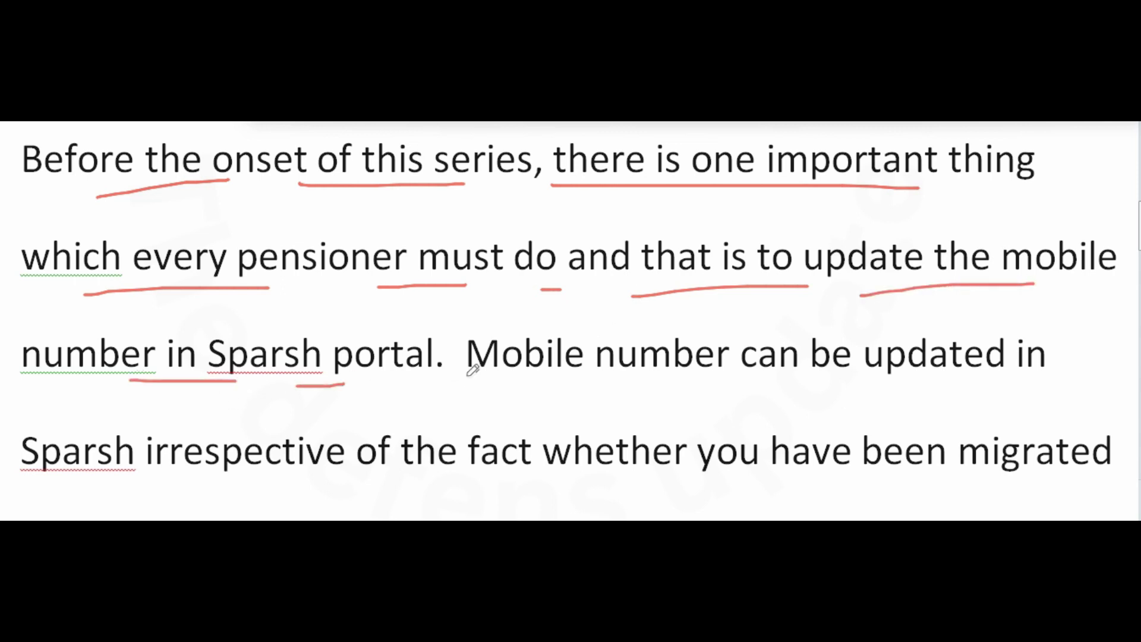
pyautogui.moveTo(468, 376); pyautogui.dragTo(712, 385)
pyautogui.moveTo(783, 392); pyautogui.dragTo(1034, 386)
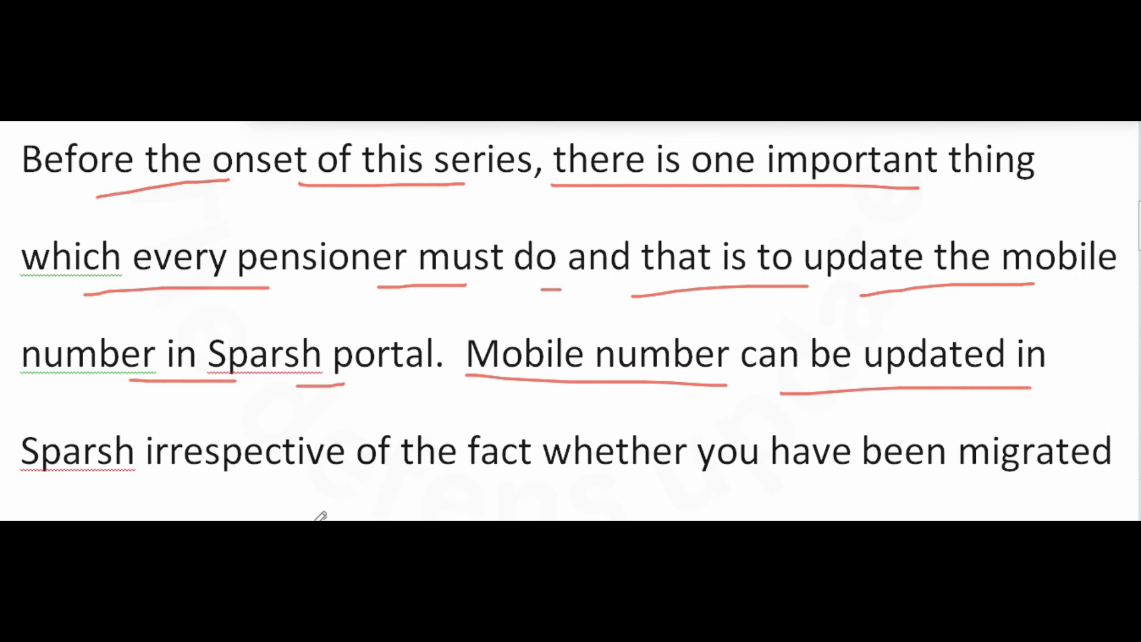
pyautogui.moveTo(224, 479); pyautogui.dragTo(419, 480)
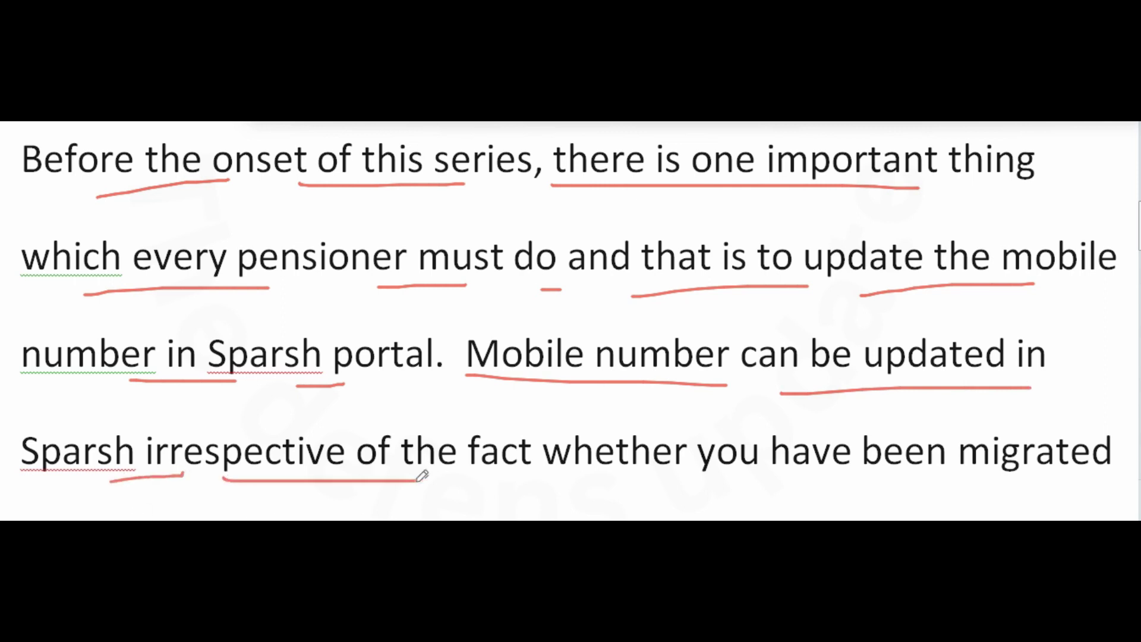
pyautogui.moveTo(513, 482); pyautogui.dragTo(766, 479)
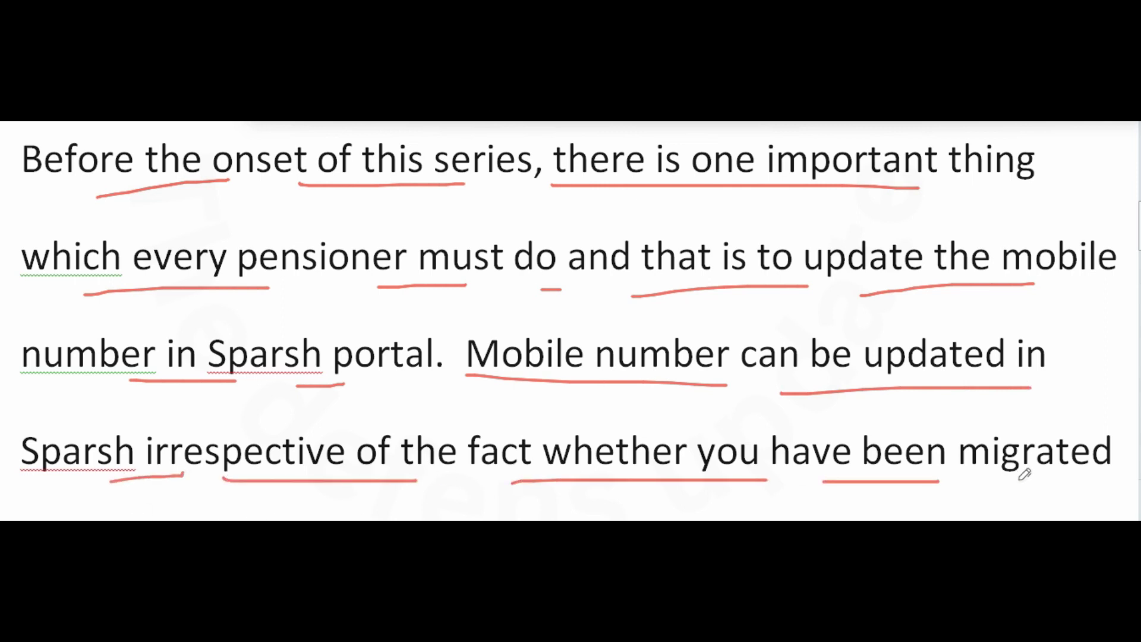
pyautogui.scroll(-5, 2, 164)
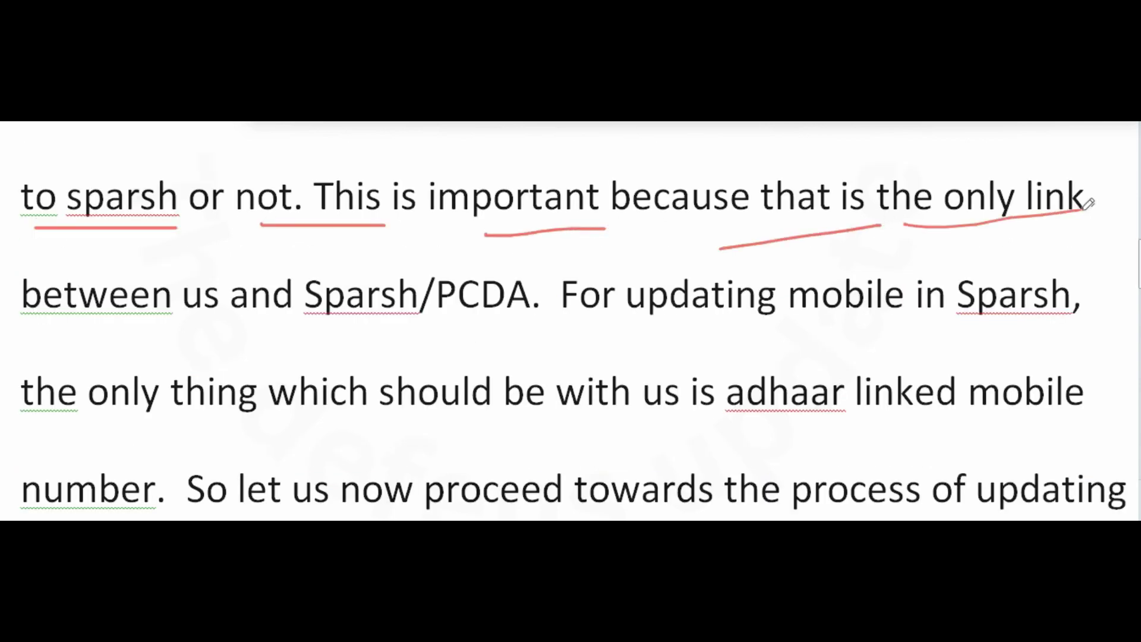
# Underline 'Sparsh/PCDA', 'updating mobile' and 'let us now proceed towards the process of updating' in red
pyautogui.moveTo(255, 335); pyautogui.dragTo(477, 331)
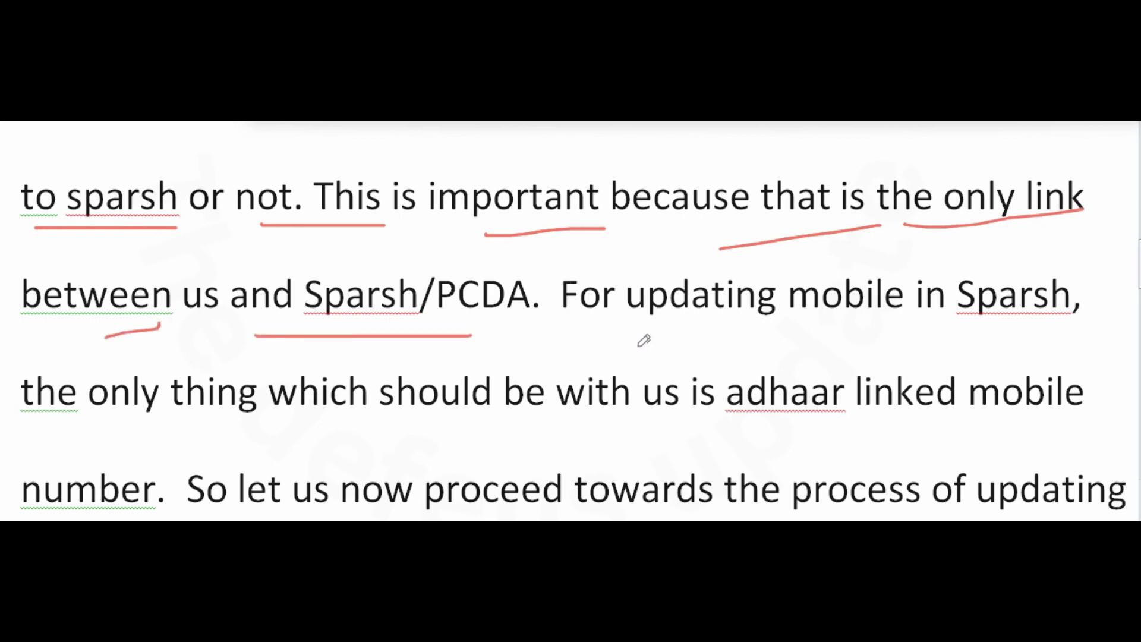
pyautogui.moveTo(615, 340); pyautogui.dragTo(921, 340)
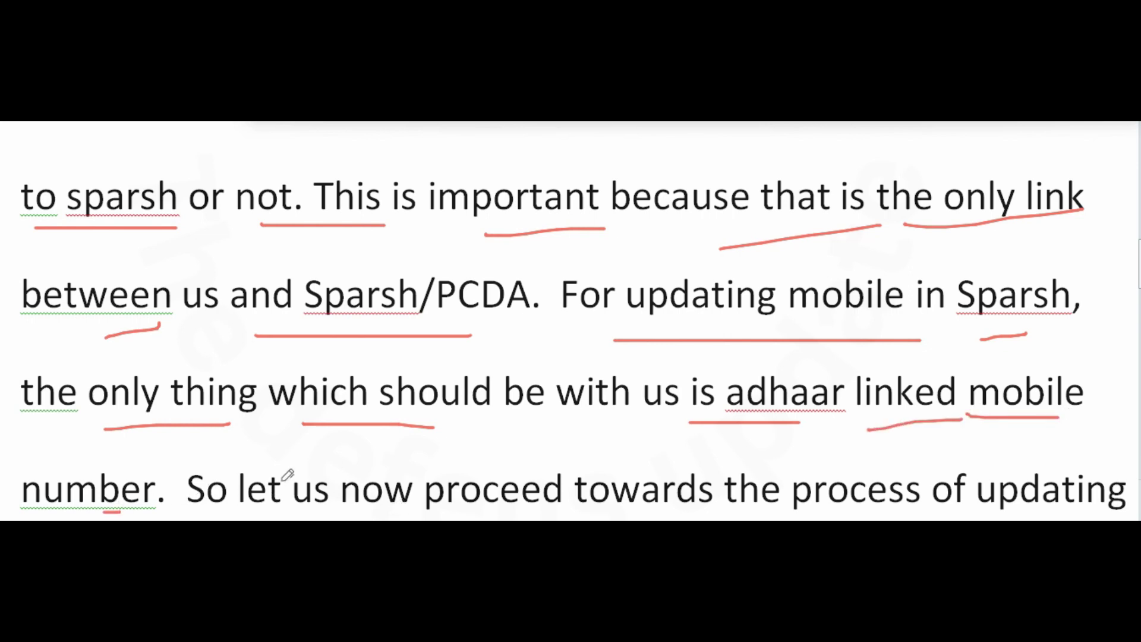
pyautogui.moveTo(272, 478); pyautogui.dragTo(742, 475)
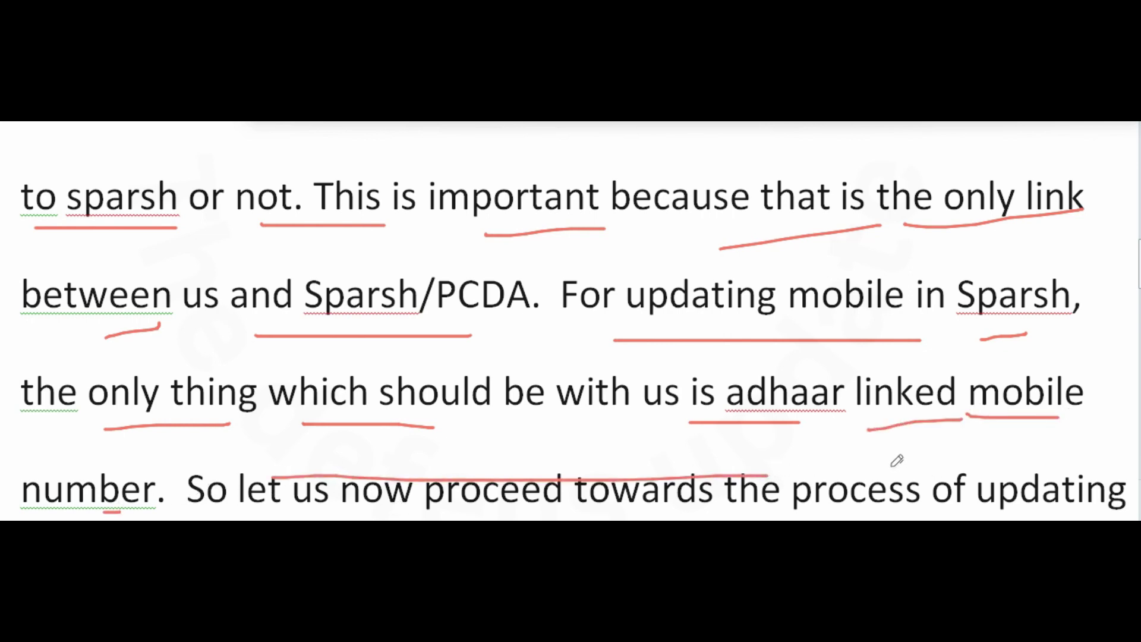
pyautogui.moveTo(891, 466); pyautogui.dragTo(1100, 465)
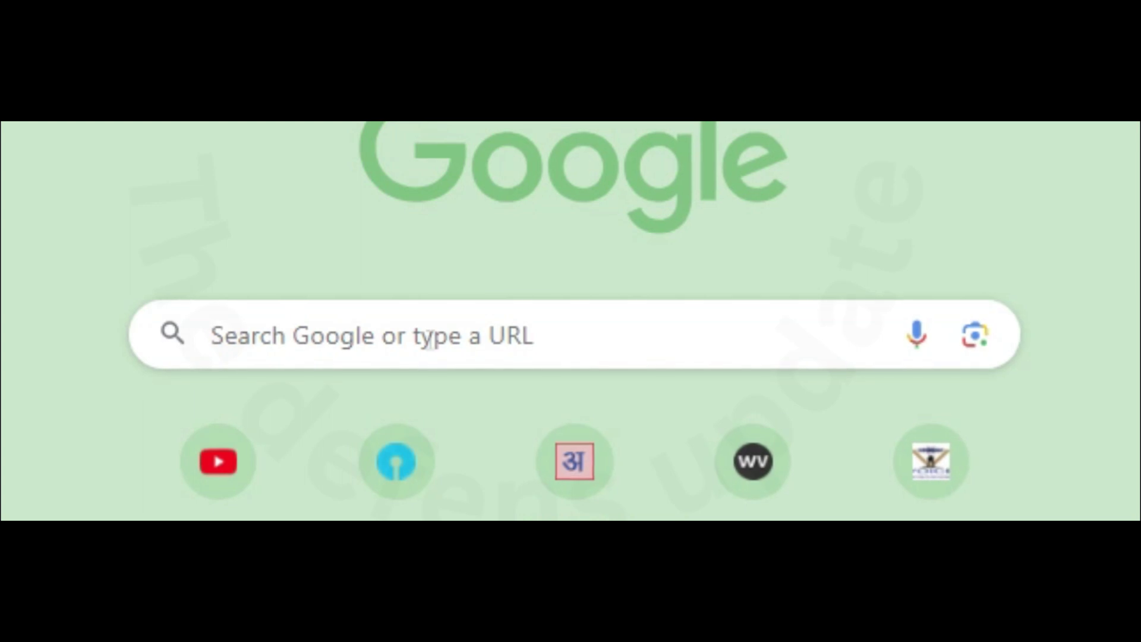
# Enter 'sparsh for defence' in the Google search box
pyautogui.click(430, 342)
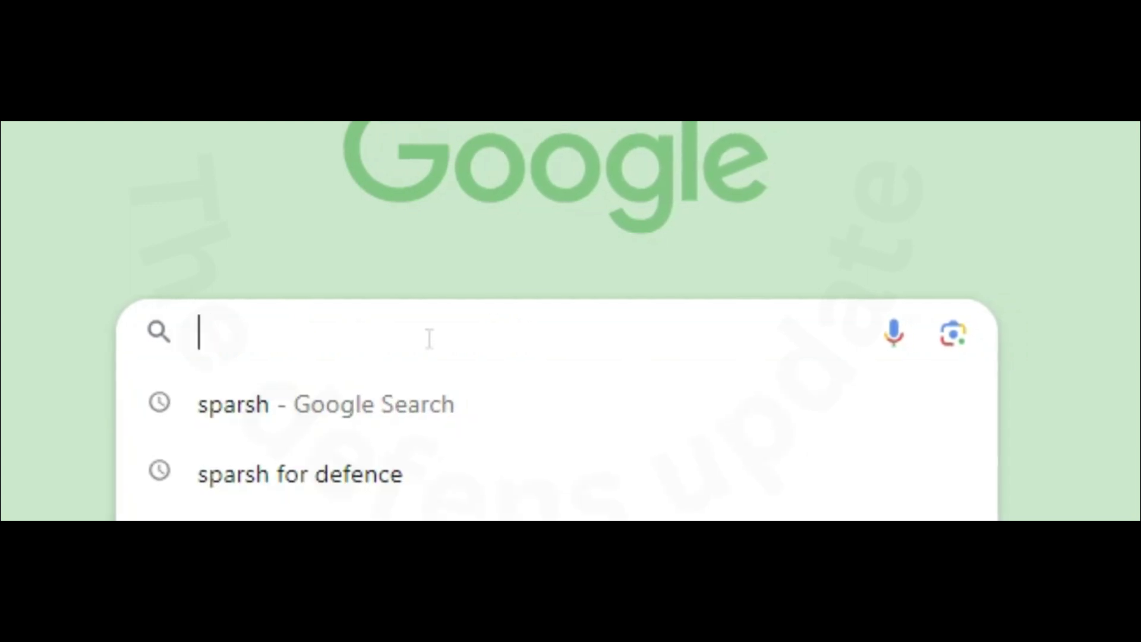
pyautogui.write('sparsh')
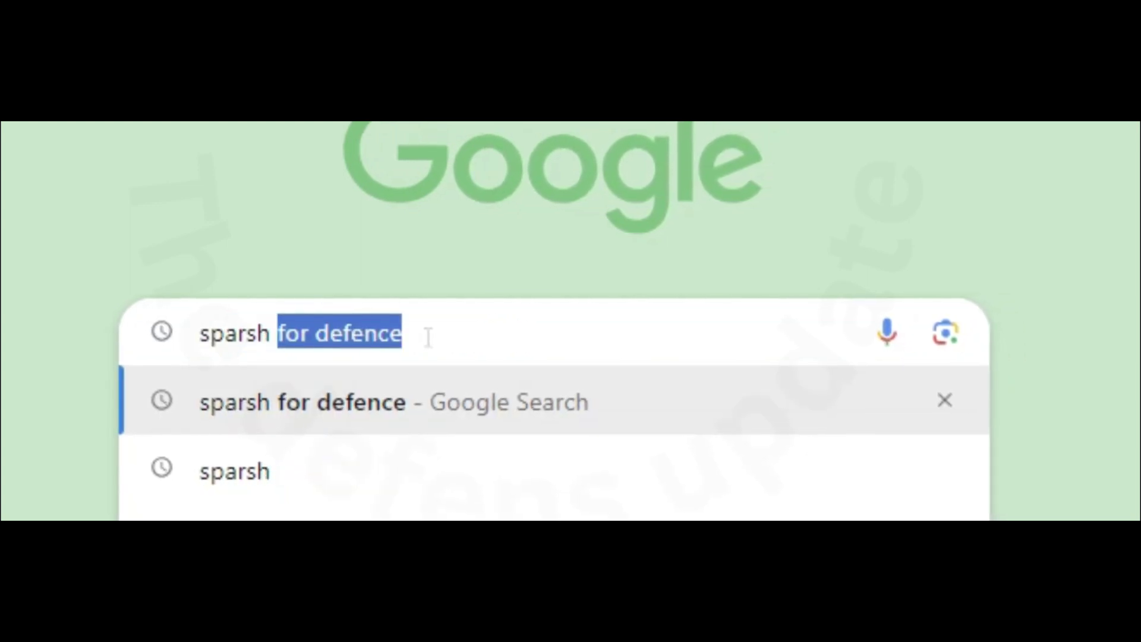
pyautogui.write(' for def')
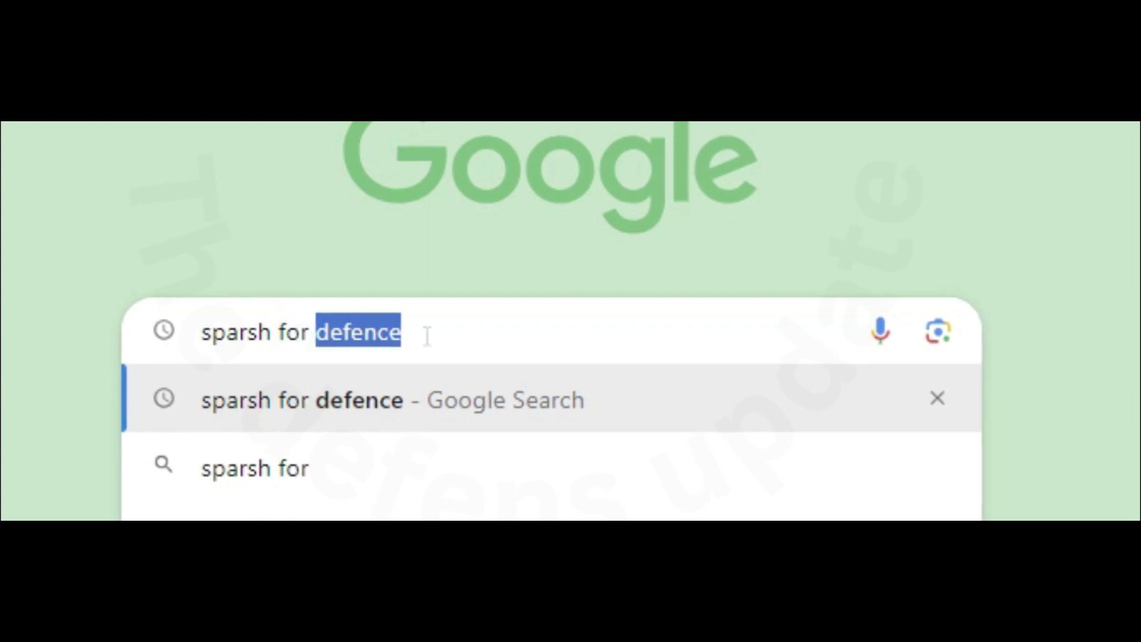
pyautogui.write('ence')
# Search 'sparsh for defence' and open the Sparsh - Defence Pensioners result at sparsh.defencepension.gov.in
pyautogui.press('Return')
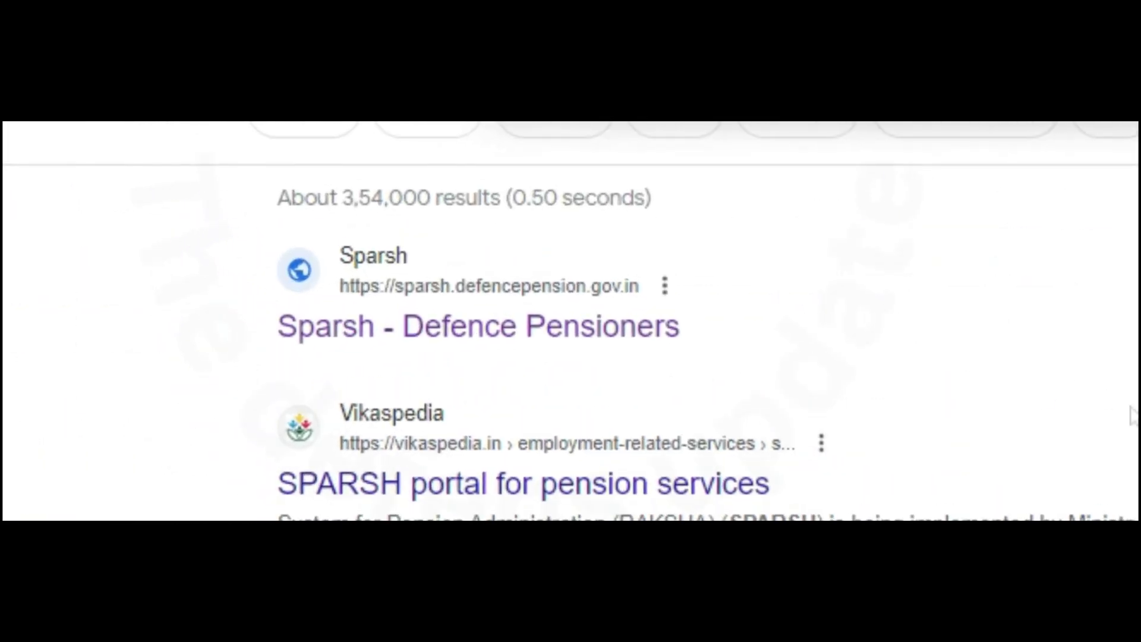
pyautogui.moveTo(759, 343)
pyautogui.mouseDown()
pyautogui.moveTo(467, 248)
pyautogui.moveTo(235, 323)
pyautogui.moveTo(650, 400)
pyautogui.moveTo(805, 344)
pyautogui.moveTo(822, 350)
pyautogui.mouseUp()
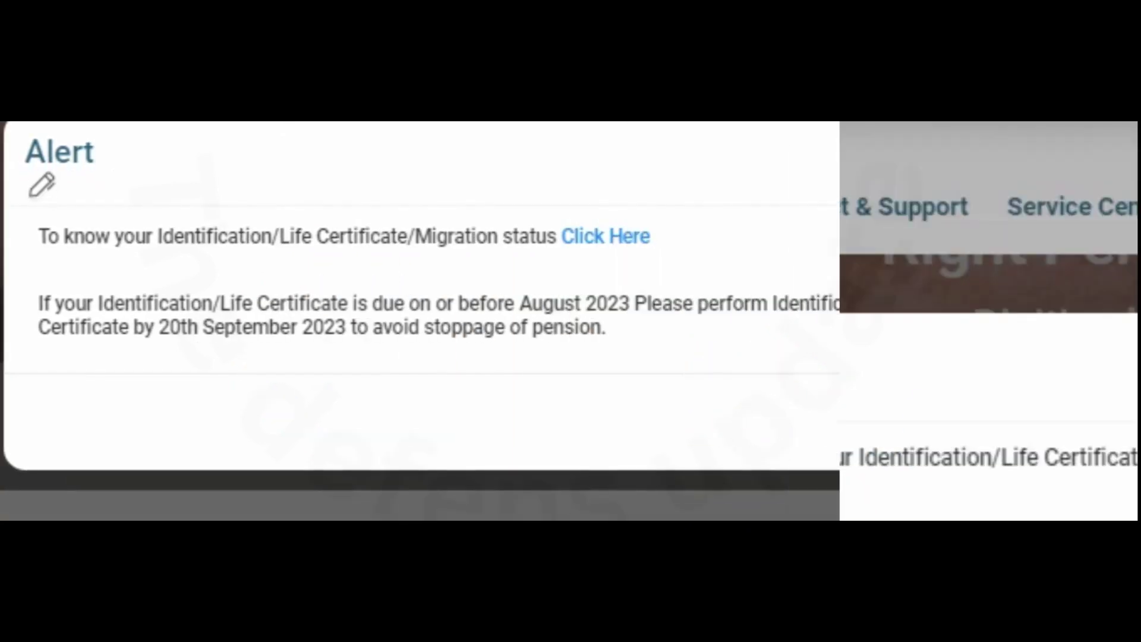
pyautogui.moveTo(15, 193)
pyautogui.mouseDown()
pyautogui.moveTo(122, 157)
pyautogui.moveTo(13, 145)
pyautogui.moveTo(3, 174)
pyautogui.mouseUp()
pyautogui.moveTo(880, 364)
pyautogui.mouseDown()
pyautogui.moveTo(1011, 445)
pyautogui.moveTo(956, 356)
pyautogui.moveTo(873, 433)
pyautogui.mouseUp()
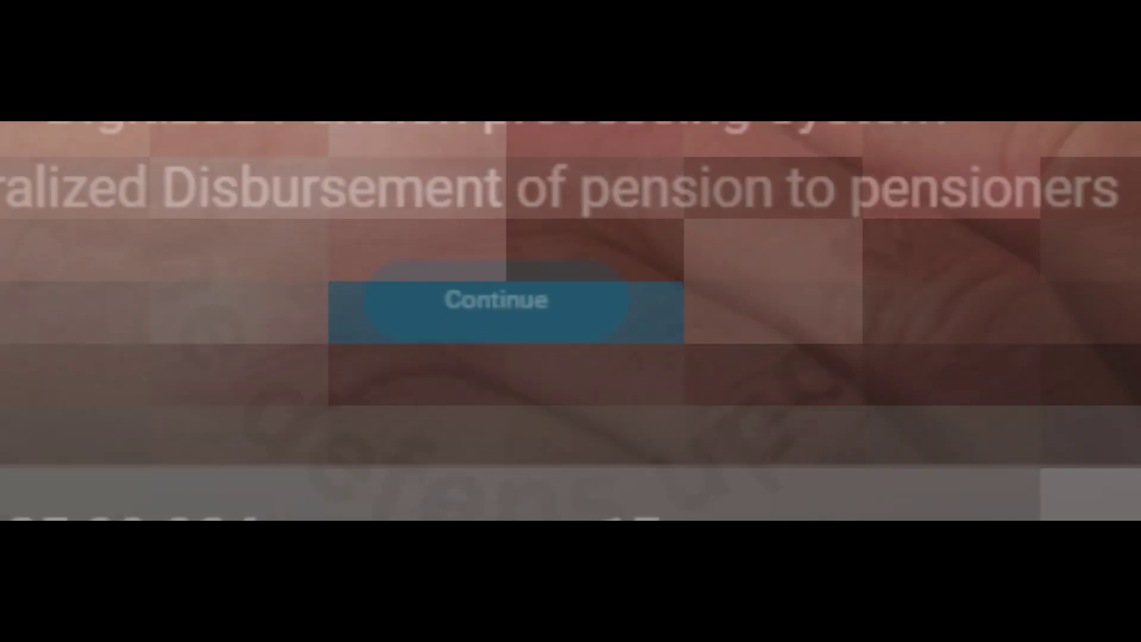
# Accept the Identification/Life Certificate alert and go to Update Mobile in the top menu
pyautogui.moveTo(693, 237)
pyautogui.mouseDown()
pyautogui.moveTo(955, 275)
pyautogui.moveTo(976, 173)
pyautogui.moveTo(690, 223)
pyautogui.mouseUp()
pyautogui.moveTo(1001, 242)
pyautogui.mouseDown()
pyautogui.moveTo(678, 173)
pyautogui.moveTo(963, 373)
pyautogui.moveTo(844, 158)
pyautogui.moveTo(637, 229)
pyautogui.moveTo(987, 309)
pyautogui.moveTo(695, 119)
pyautogui.moveTo(912, 422)
pyautogui.mouseUp()
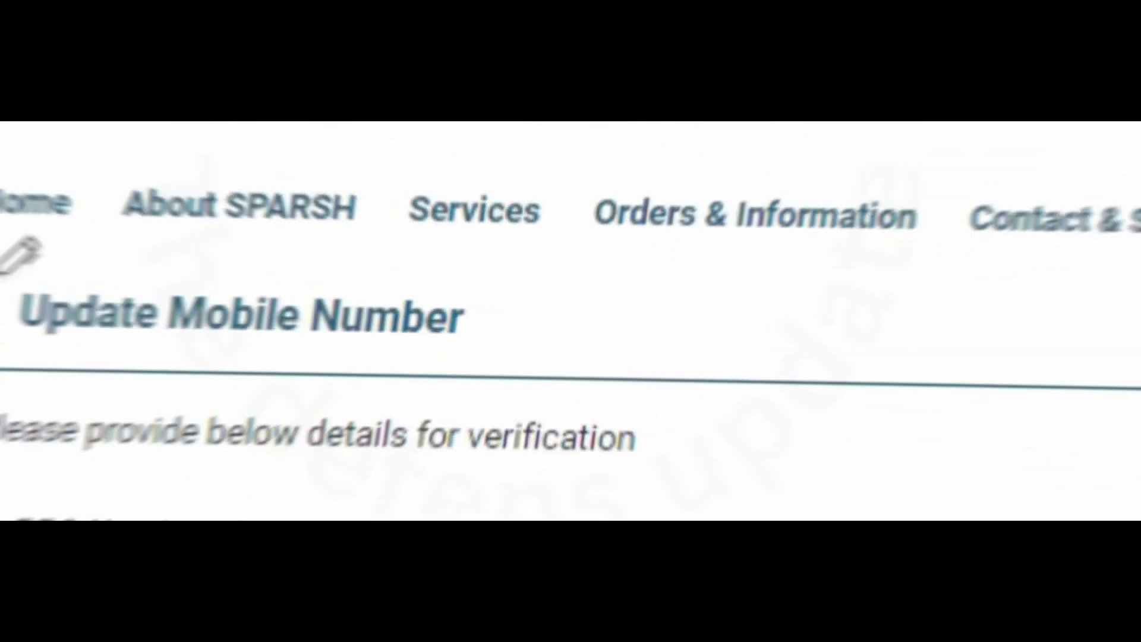
pyautogui.moveTo(65, 265)
pyautogui.mouseDown()
pyautogui.moveTo(77, 349)
pyautogui.moveTo(476, 331)
pyautogui.moveTo(482, 257)
pyautogui.moveTo(285, 241)
pyautogui.moveTo(76, 244)
pyautogui.mouseUp()
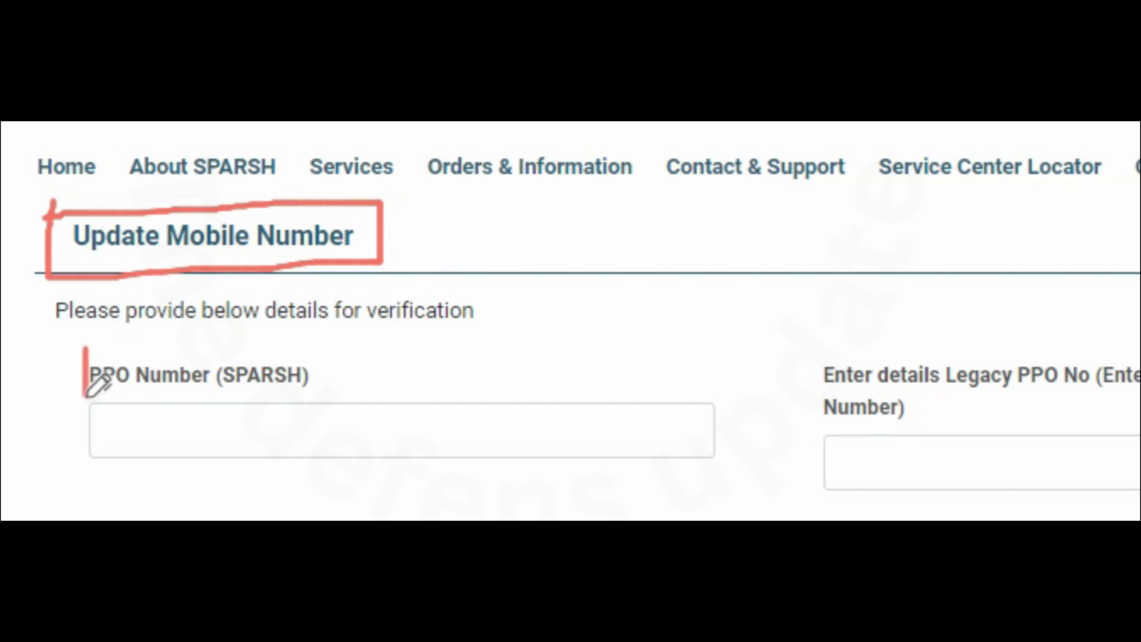
# Select Aadhaar as the Authentication Type and proceed to the Aadhaar-linked mobile OTP alert
pyautogui.moveTo(87, 394); pyautogui.dragTo(339, 391)
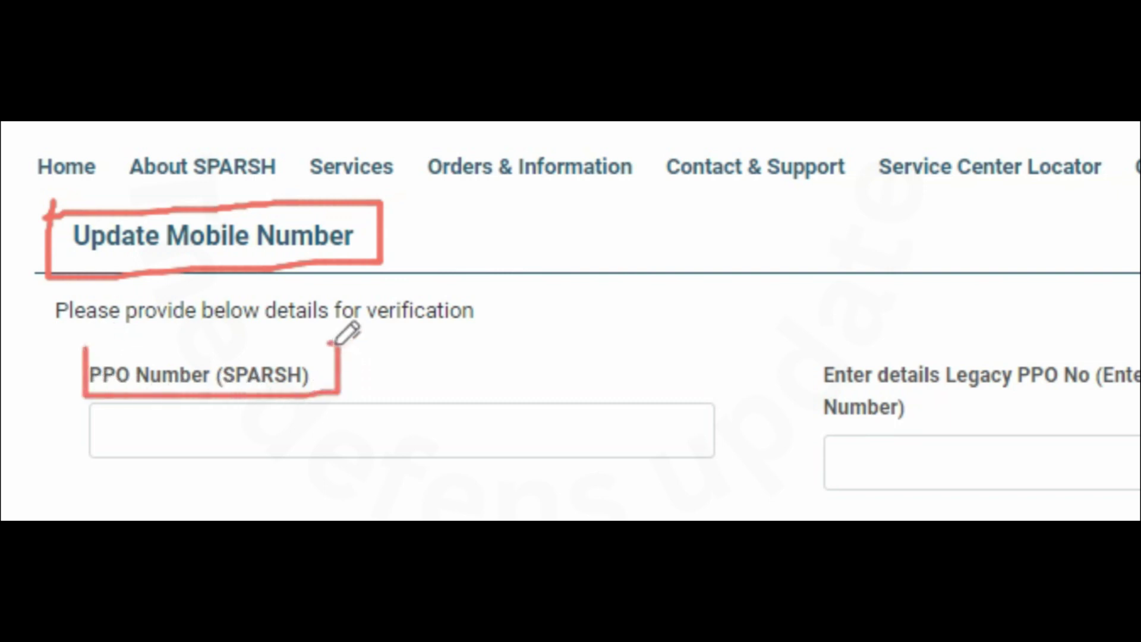
pyautogui.moveTo(332, 343); pyautogui.dragTo(119, 349)
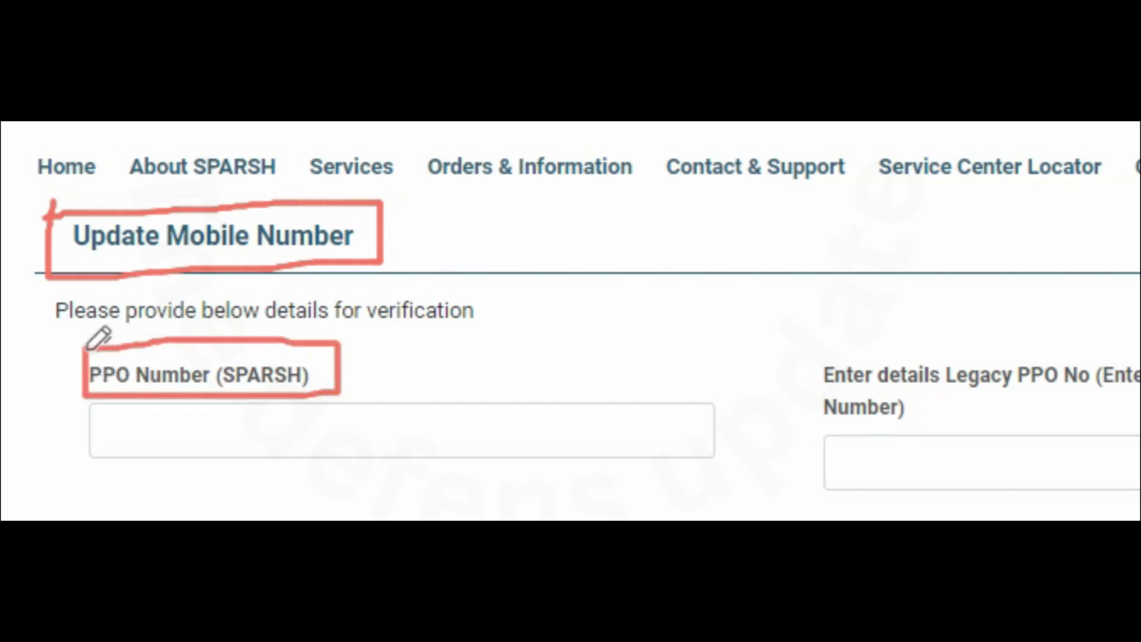
pyautogui.moveTo(473, 337); pyautogui.dragTo(414, 421)
pyautogui.moveTo(393, 373)
pyautogui.mouseDown()
pyautogui.moveTo(409, 415)
pyautogui.moveTo(469, 381)
pyautogui.mouseUp()
pyautogui.moveTo(831, 348)
pyautogui.mouseDown()
pyautogui.moveTo(794, 497)
pyautogui.moveTo(1125, 594)
pyautogui.moveTo(1140, 580)
pyautogui.mouseUp()
pyautogui.moveTo(1140, 196)
pyautogui.mouseDown()
pyautogui.moveTo(892, 128)
pyautogui.moveTo(555, 128)
pyautogui.moveTo(522, 241)
pyautogui.moveTo(572, 378)
pyautogui.moveTo(1025, 466)
pyautogui.moveTo(1140, 333)
pyautogui.moveTo(1140, 178)
pyautogui.moveTo(538, 160)
pyautogui.mouseUp()
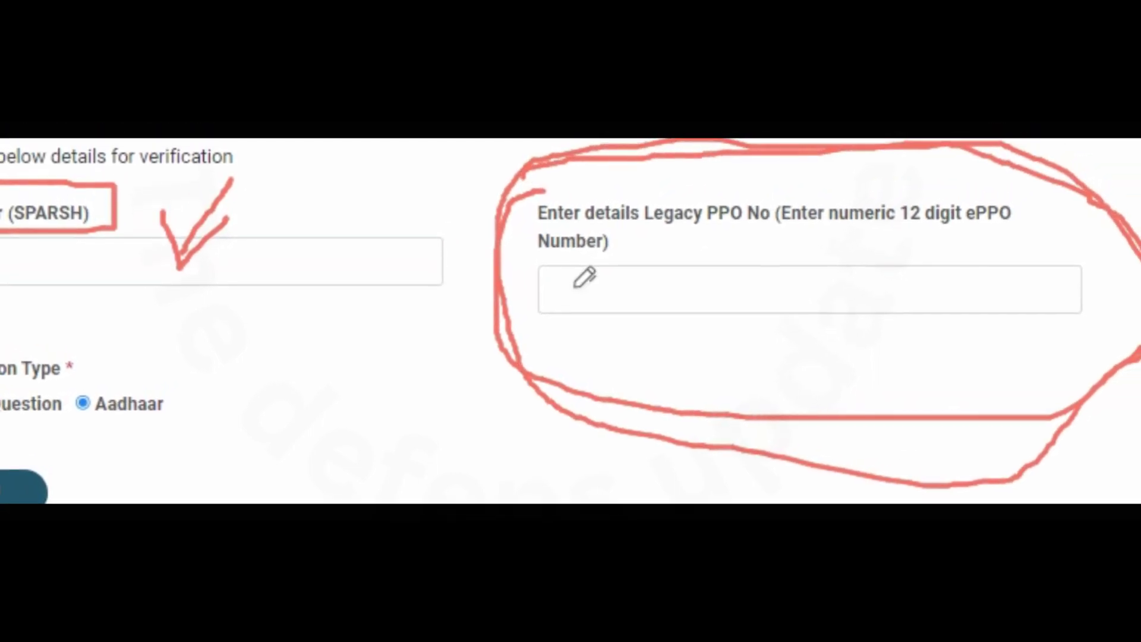
pyautogui.moveTo(578, 284)
pyautogui.mouseDown()
pyautogui.moveTo(588, 315)
pyautogui.moveTo(731, 240)
pyautogui.mouseUp()
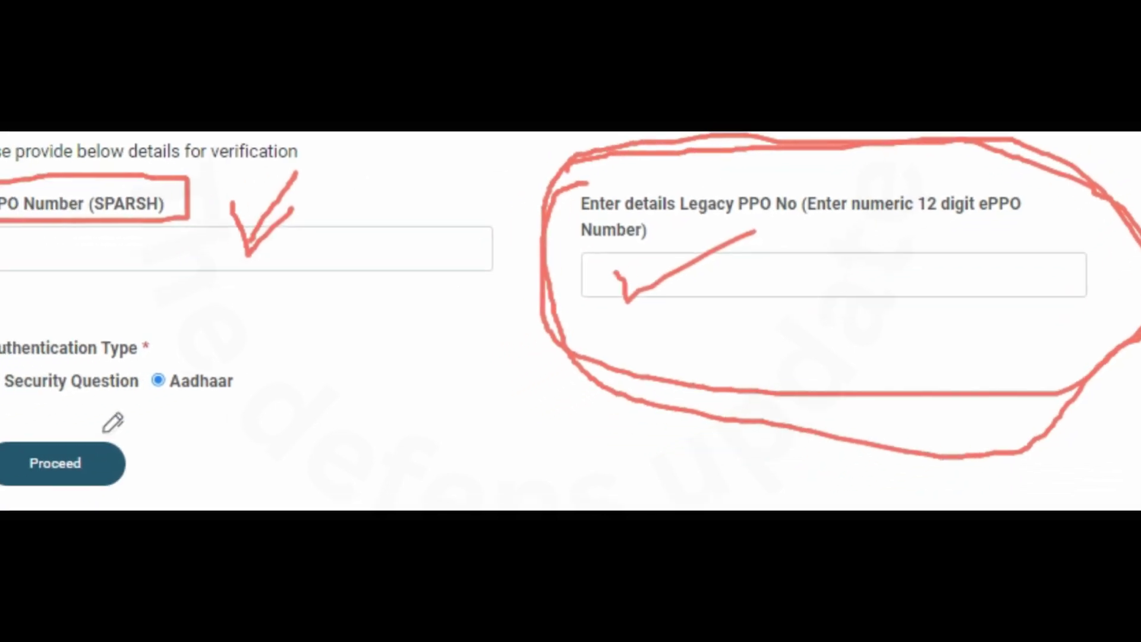
pyautogui.moveTo(254, 354)
pyautogui.mouseDown()
pyautogui.moveTo(257, 316)
pyautogui.moveTo(245, 326)
pyautogui.moveTo(270, 364)
pyautogui.moveTo(291, 353)
pyautogui.mouseUp()
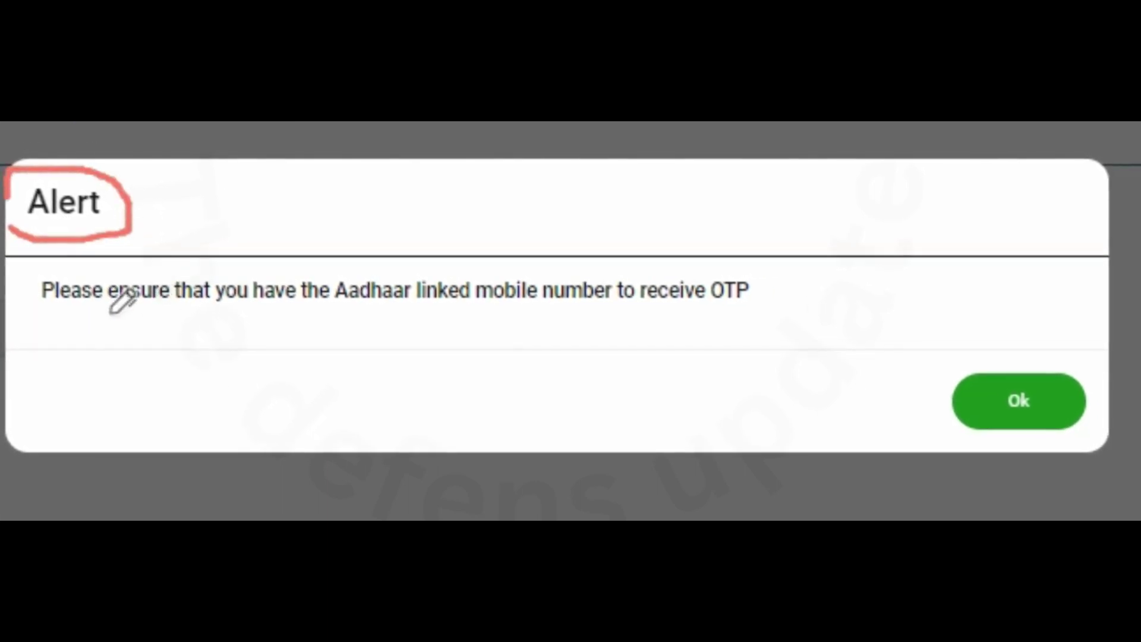
# Accept the OTP alert, submit the Legacy PPO No, enter the Aadhaar Number and tick consent
pyautogui.moveTo(58, 310); pyautogui.dragTo(249, 308)
pyautogui.moveTo(438, 308); pyautogui.dragTo(609, 306)
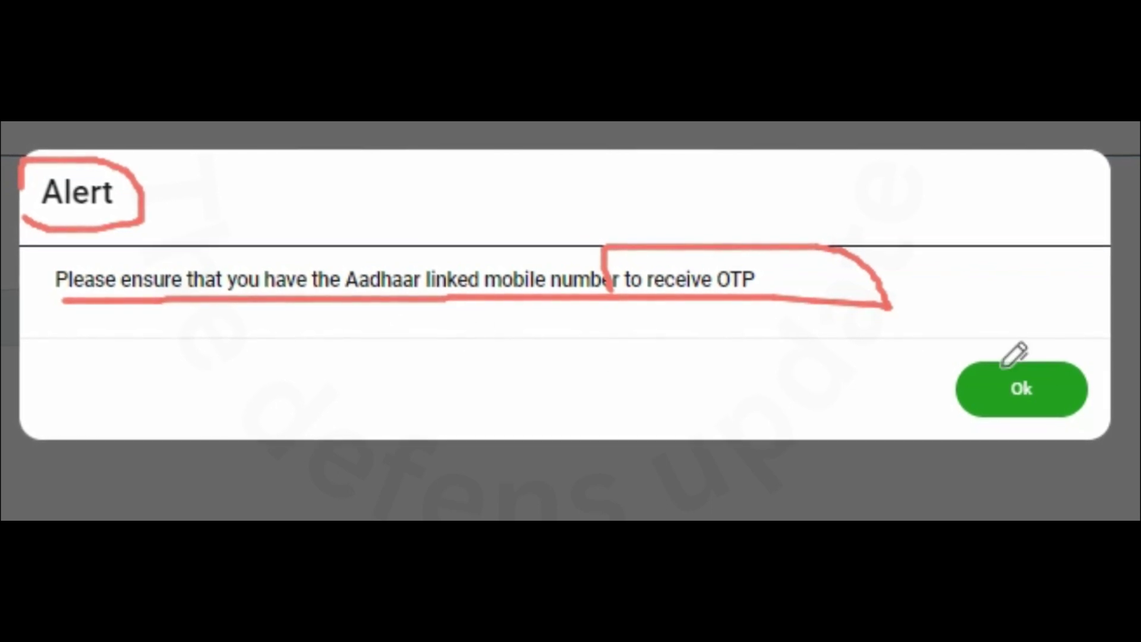
pyautogui.moveTo(1018, 352); pyautogui.dragTo(1047, 310)
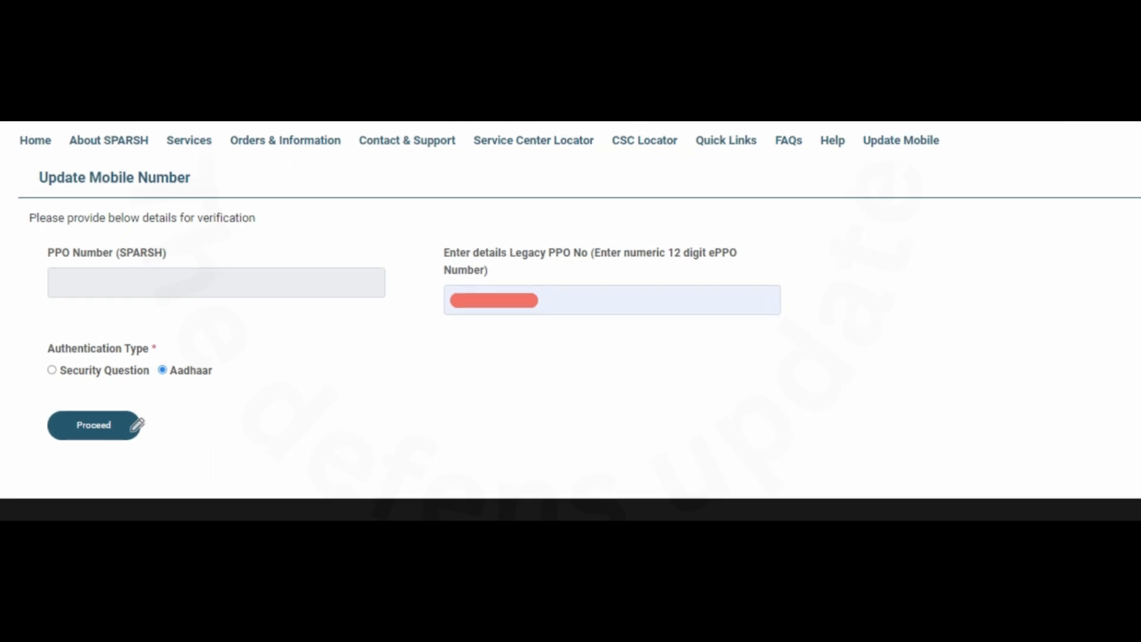
pyautogui.moveTo(170, 431)
pyautogui.mouseDown()
pyautogui.moveTo(70, 394)
pyautogui.moveTo(160, 457)
pyautogui.moveTo(179, 394)
pyautogui.mouseUp()
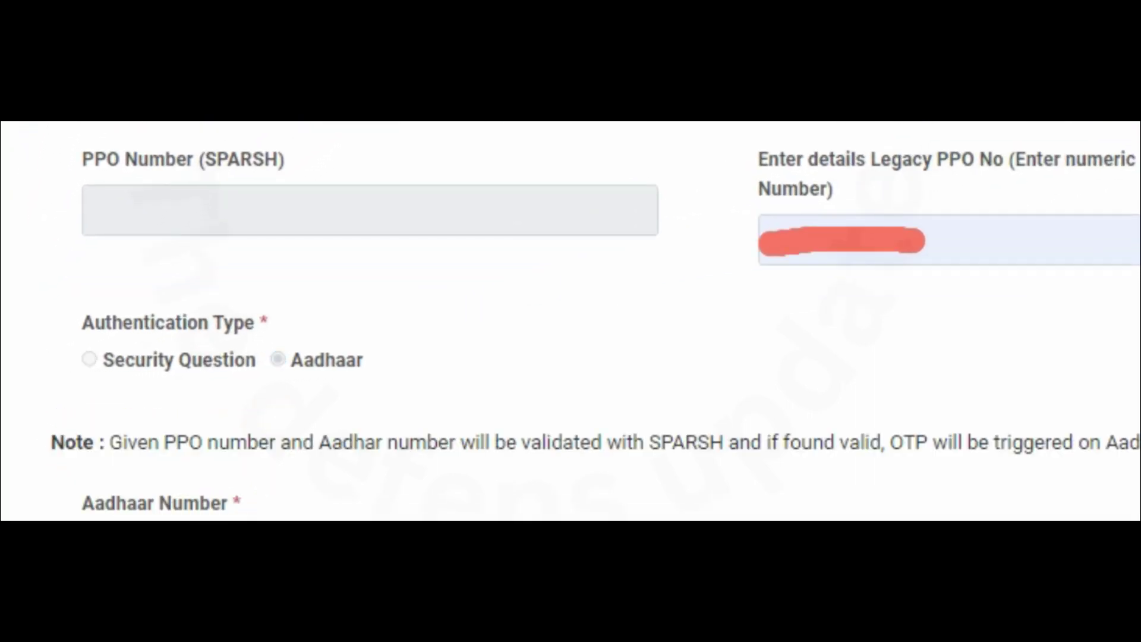
pyautogui.moveTo(138, 307)
pyautogui.mouseDown()
pyautogui.moveTo(318, 298)
pyautogui.moveTo(663, 217)
pyautogui.moveTo(269, 177)
pyautogui.moveTo(115, 248)
pyautogui.mouseUp()
pyautogui.moveTo(145, 337)
pyautogui.mouseDown()
pyautogui.moveTo(188, 347)
pyautogui.moveTo(234, 301)
pyautogui.mouseUp()
pyautogui.moveTo(181, 497)
pyautogui.mouseDown()
pyautogui.moveTo(204, 507)
pyautogui.moveTo(327, 480)
pyautogui.moveTo(186, 392)
pyautogui.moveTo(117, 451)
pyautogui.moveTo(221, 501)
pyautogui.mouseUp()
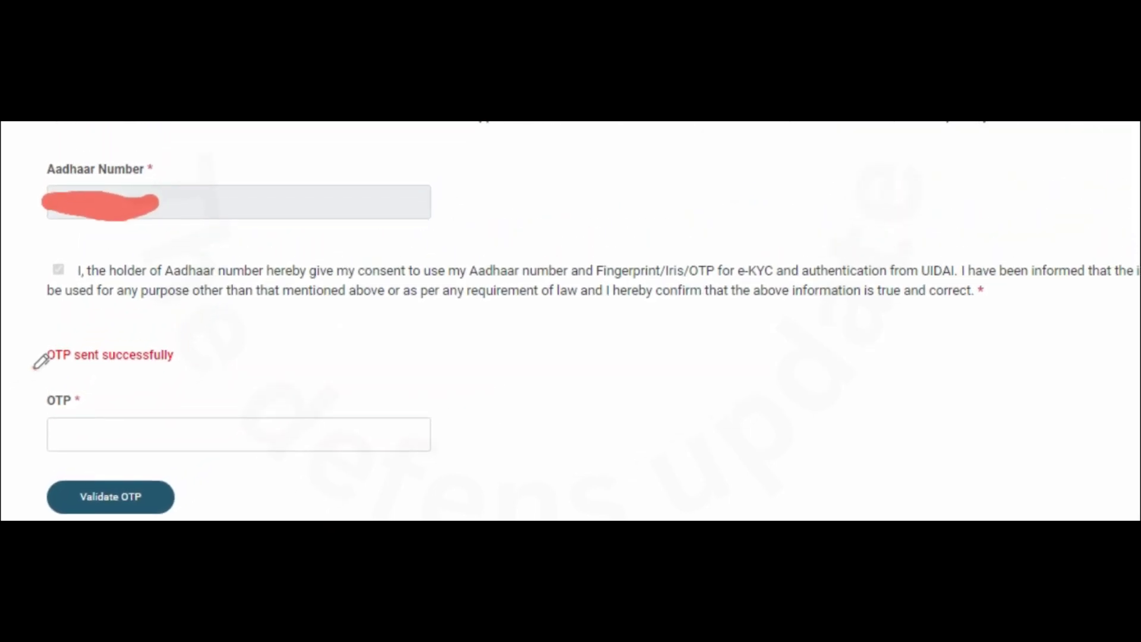
# Send the OTP, enter the received code and validate it
pyautogui.moveTo(34, 368)
pyautogui.mouseDown()
pyautogui.moveTo(217, 365)
pyautogui.moveTo(73, 338)
pyautogui.mouseUp()
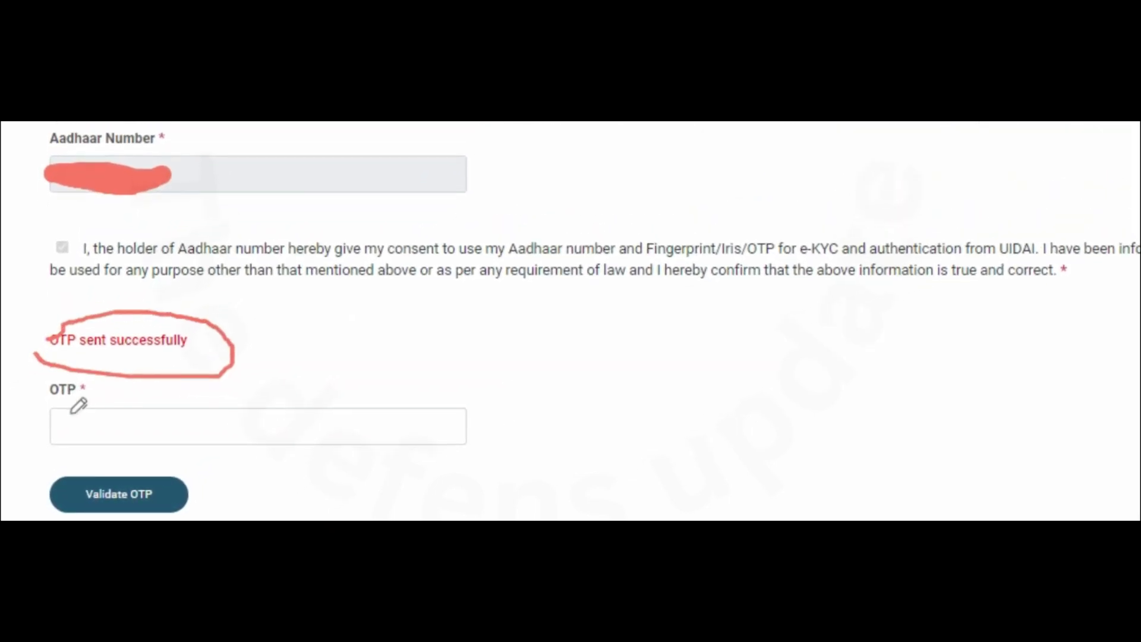
pyautogui.moveTo(51, 390)
pyautogui.mouseDown()
pyautogui.moveTo(38, 418)
pyautogui.moveTo(474, 433)
pyautogui.moveTo(77, 374)
pyautogui.mouseUp()
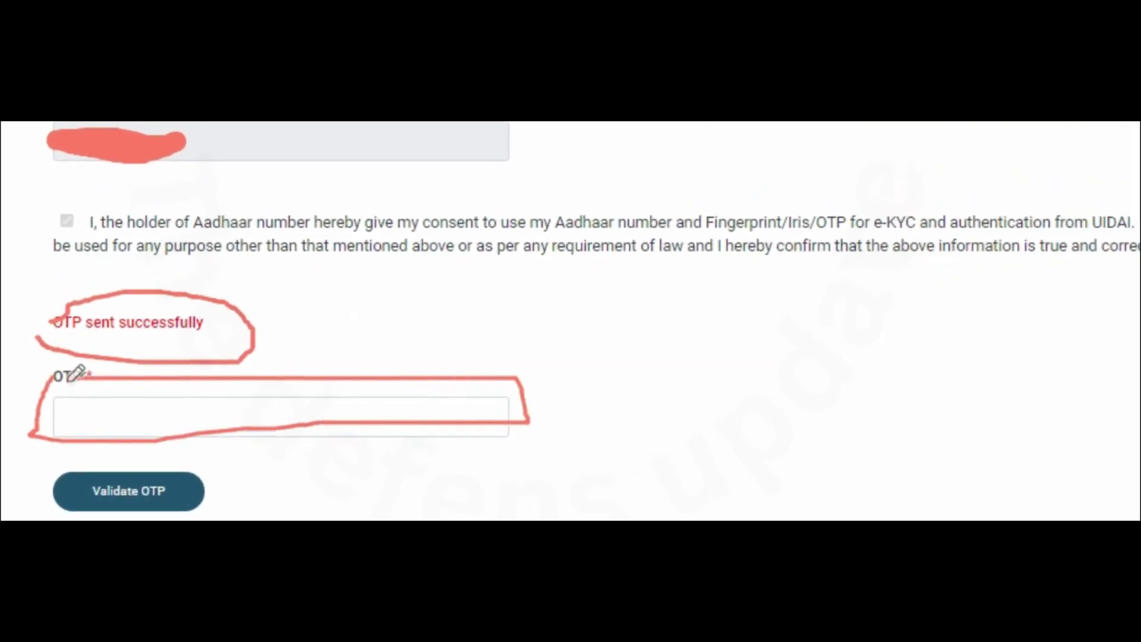
pyautogui.moveTo(207, 478); pyautogui.dragTo(221, 502)
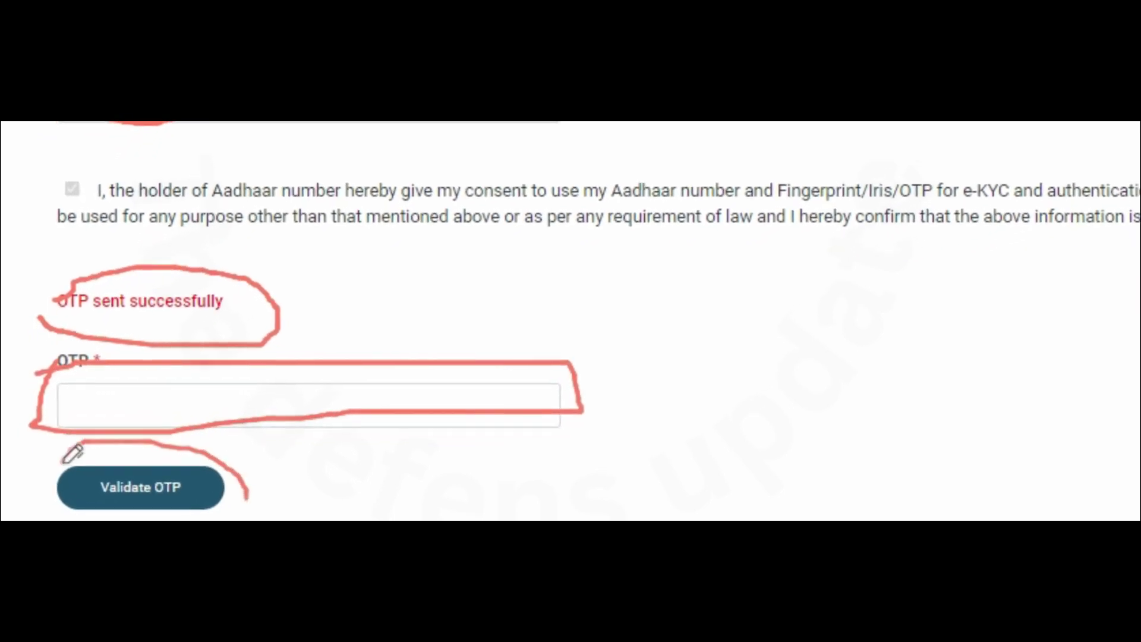
pyautogui.moveTo(69, 450)
pyautogui.mouseDown()
pyautogui.moveTo(53, 484)
pyautogui.moveTo(265, 499)
pyautogui.moveTo(262, 479)
pyautogui.mouseUp()
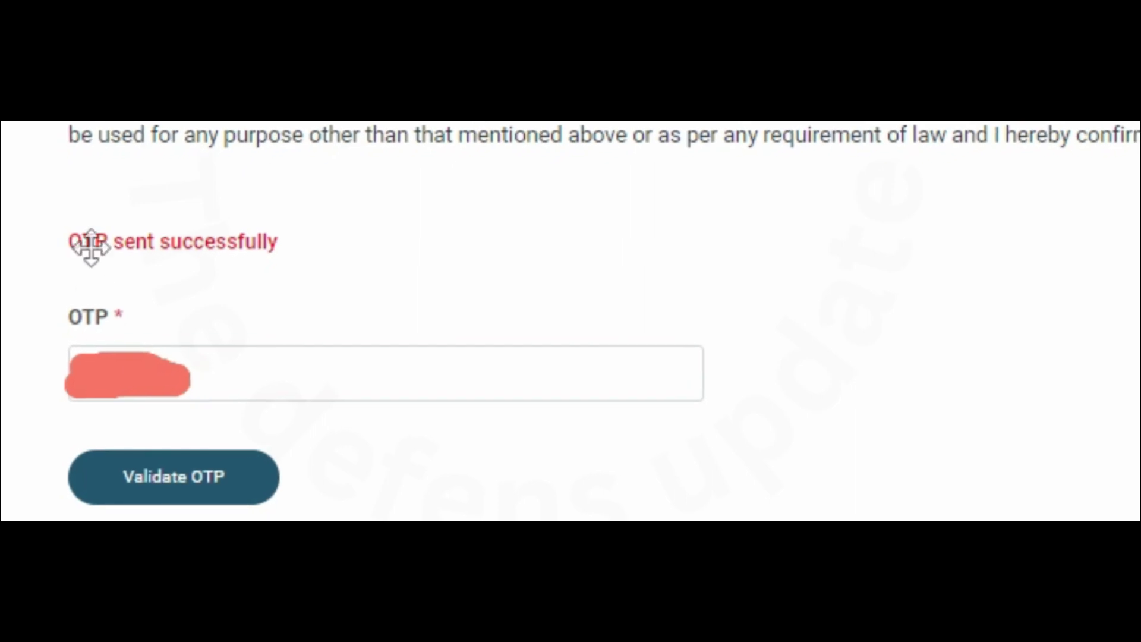
# Fill New and Confirm New Mobile No. with the new number and submit via Validate & Proceed
pyautogui.moveTo(279, 327); pyautogui.dragTo(42, 322)
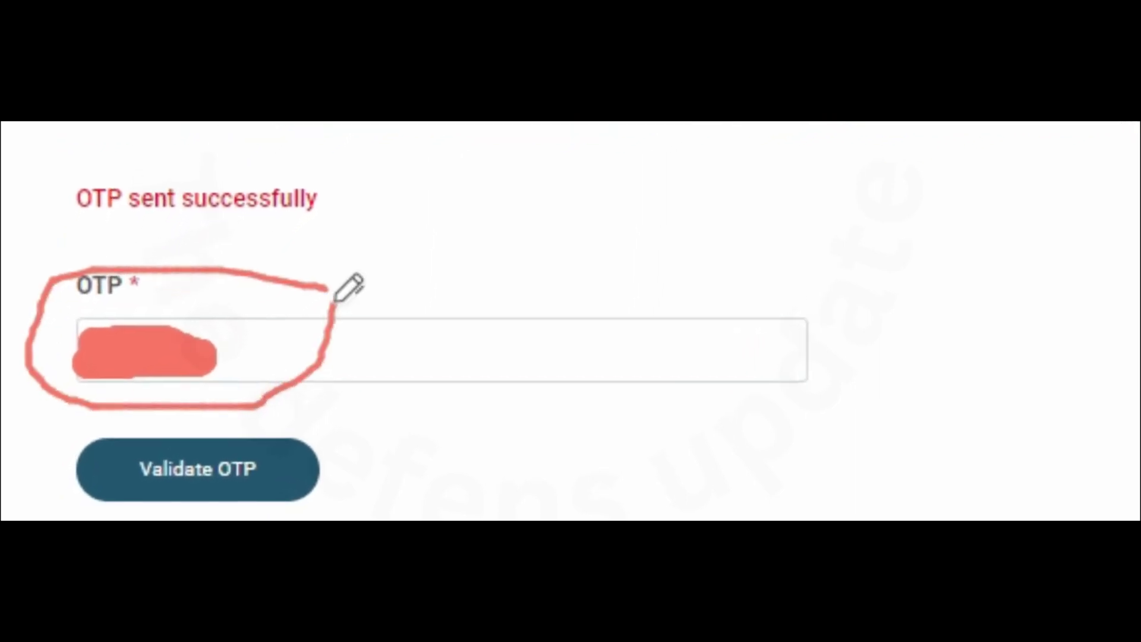
pyautogui.moveTo(314, 453); pyautogui.dragTo(429, 448)
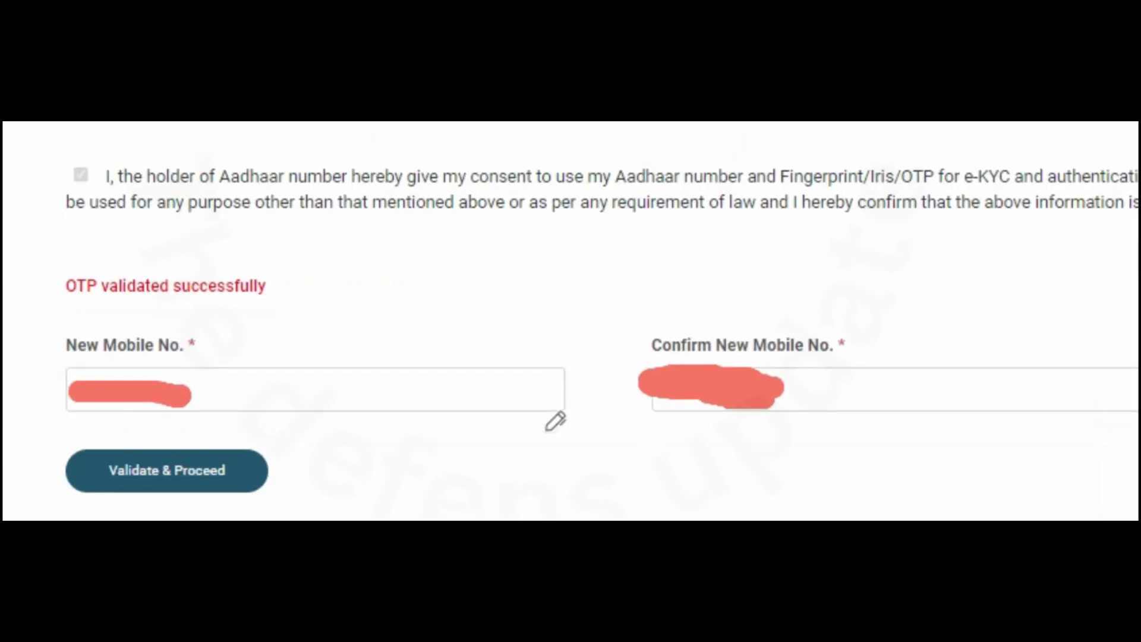
pyautogui.moveTo(361, 403)
pyautogui.mouseDown()
pyautogui.moveTo(352, 368)
pyautogui.moveTo(10, 360)
pyautogui.mouseUp()
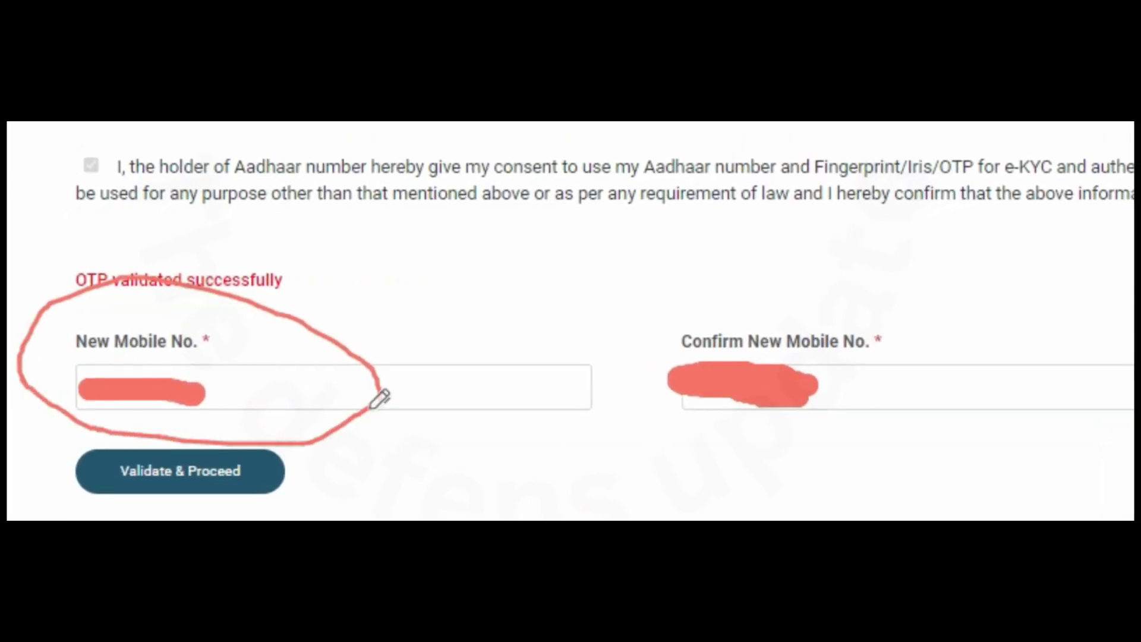
pyautogui.moveTo(1014, 339)
pyautogui.mouseDown()
pyautogui.moveTo(672, 324)
pyautogui.moveTo(1076, 349)
pyautogui.moveTo(1014, 321)
pyautogui.mouseUp()
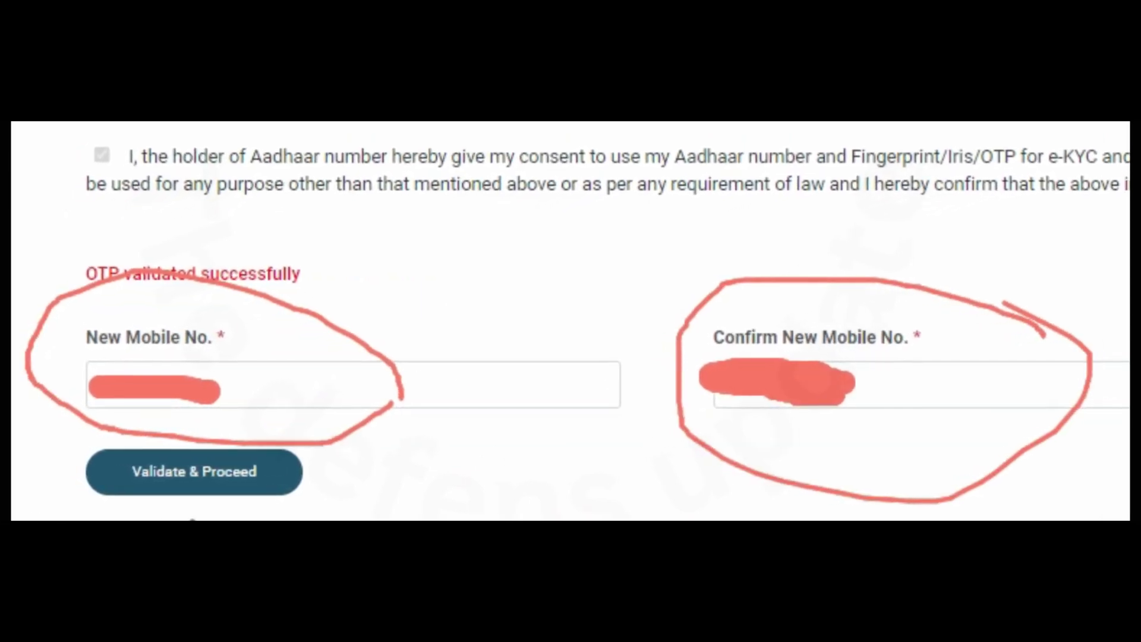
pyautogui.moveTo(74, 510)
pyautogui.mouseDown()
pyautogui.moveTo(79, 429)
pyautogui.moveTo(340, 451)
pyautogui.moveTo(333, 518)
pyautogui.mouseUp()
pyautogui.moveTo(92, 423); pyautogui.dragTo(60, 449)
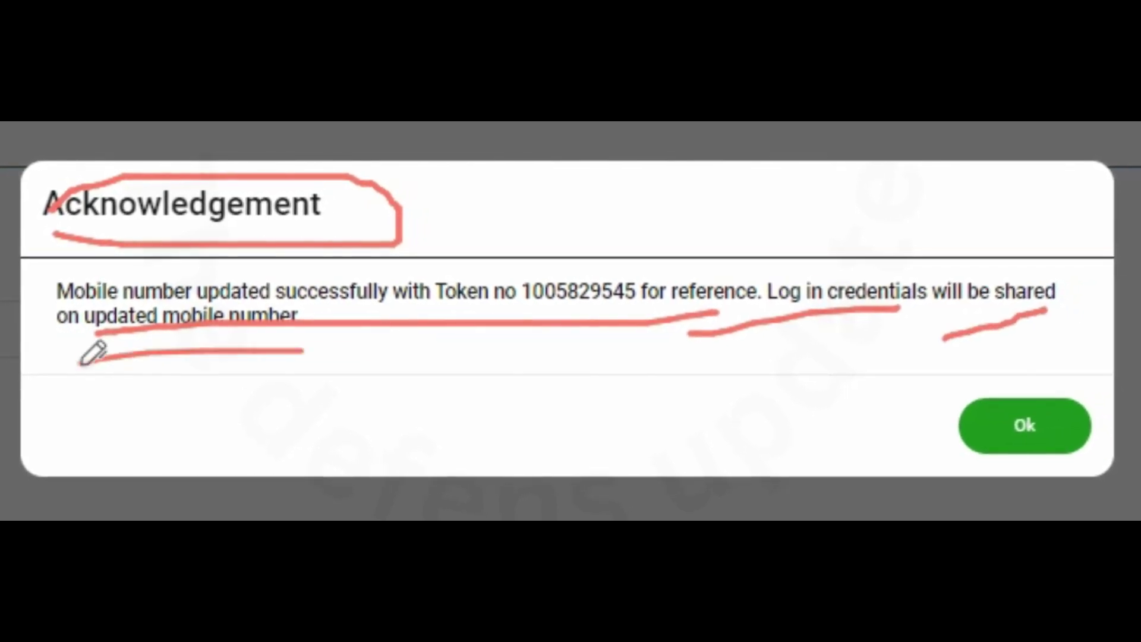
# Dismiss the mobile-number-updated Acknowledgement dialog with Ok
pyautogui.moveTo(82, 364); pyautogui.dragTo(78, 362)
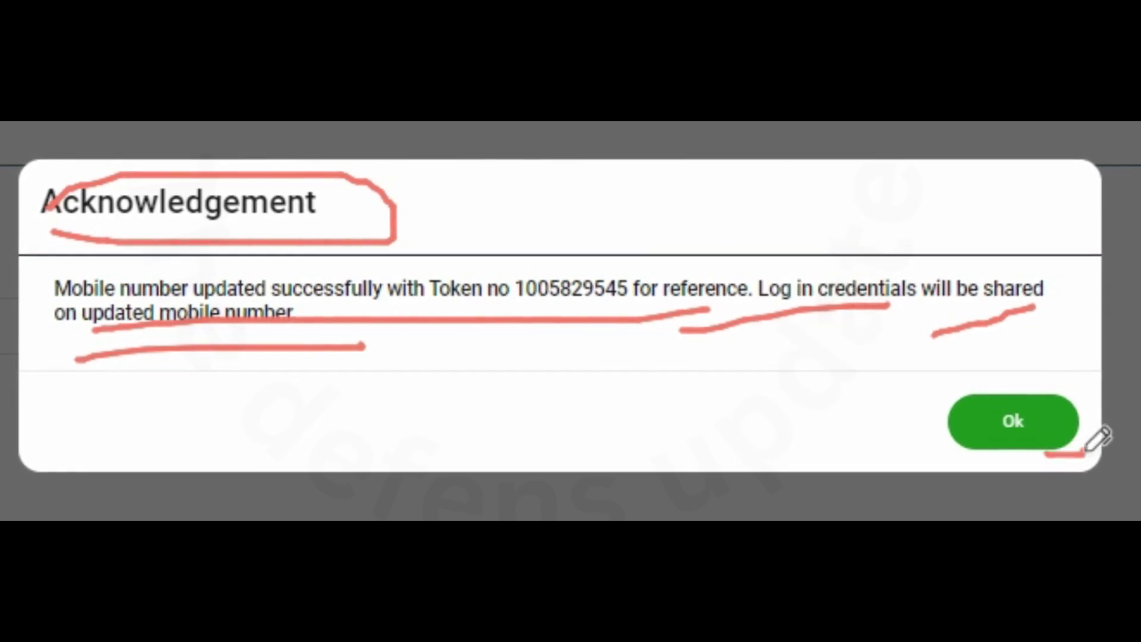
pyautogui.moveTo(1086, 450)
pyautogui.mouseDown()
pyautogui.moveTo(1058, 375)
pyautogui.moveTo(940, 453)
pyautogui.moveTo(1090, 434)
pyautogui.moveTo(1081, 453)
pyautogui.mouseUp()
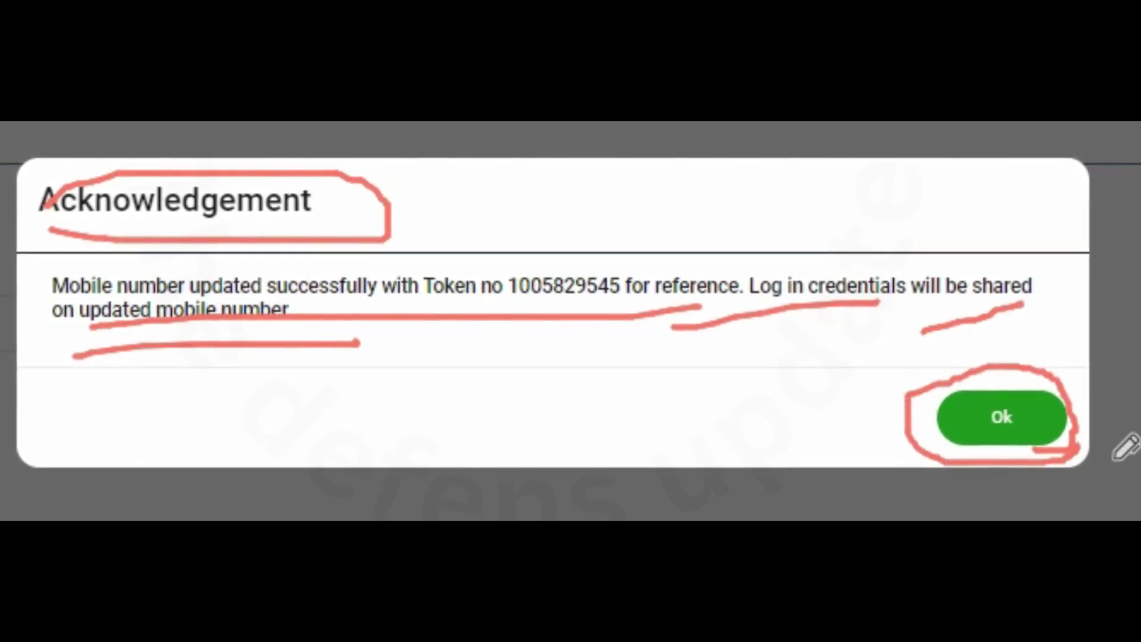